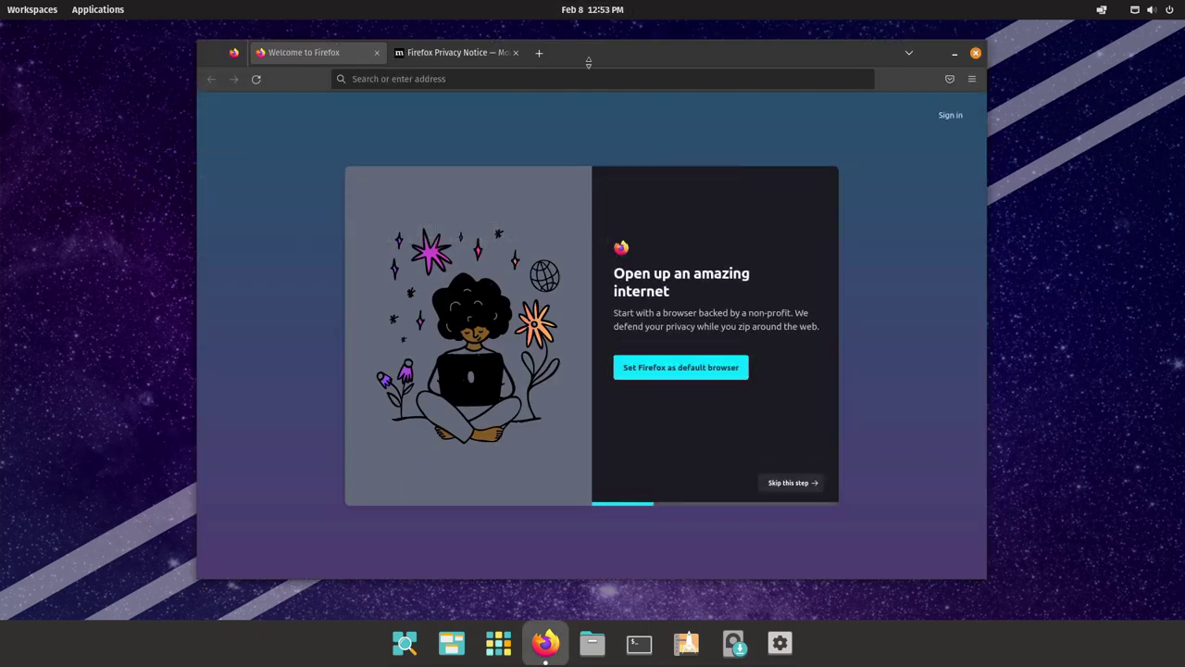
Step: Maximize Firefox, open a new tab and close the Welcome and Privacy Notice tabs
{"action": "double_click", "coordinate": [588, 62]}
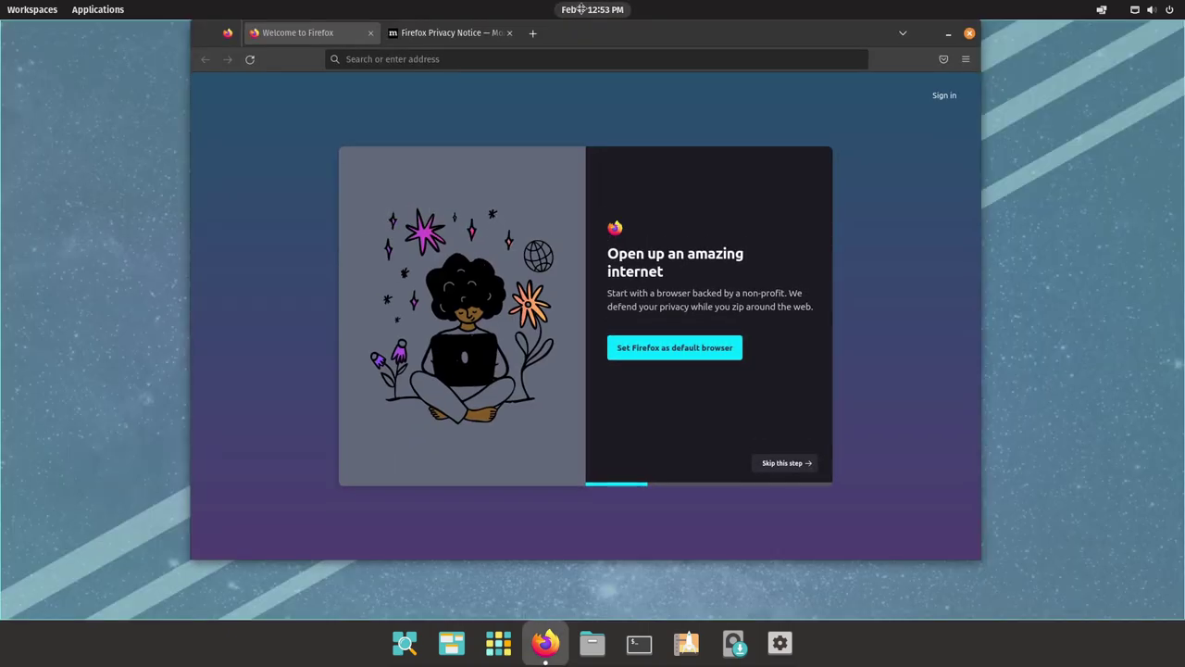
{"action": "key", "text": "ctrl+t"}
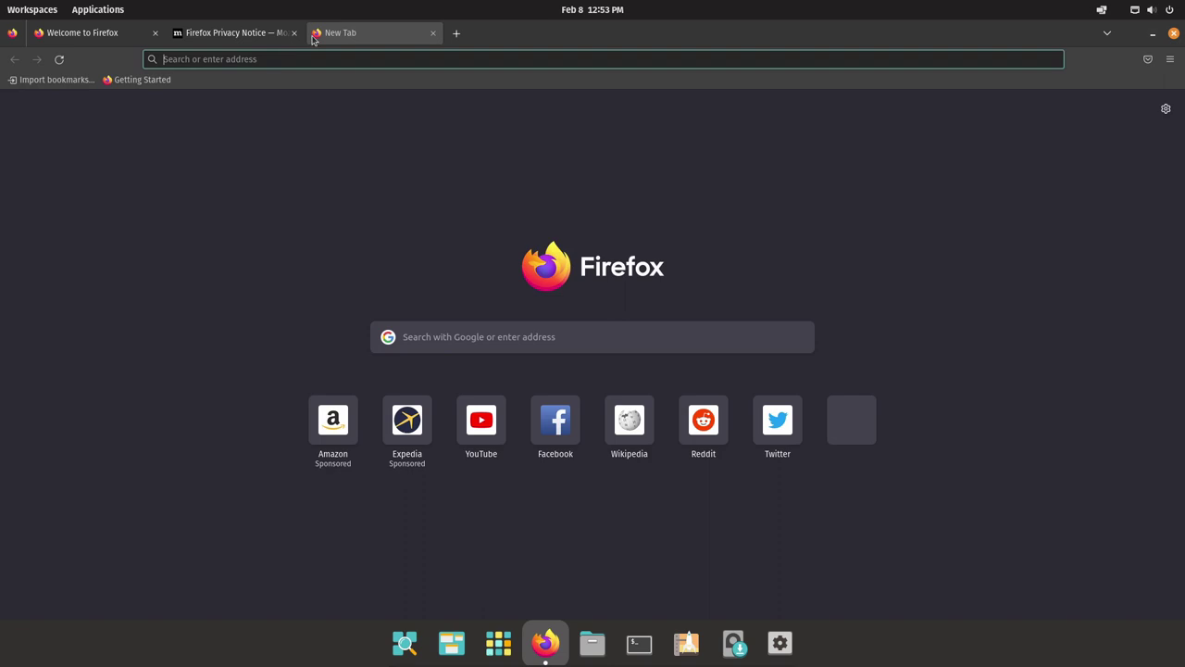
{"action": "left_click", "coordinate": [156, 34]}
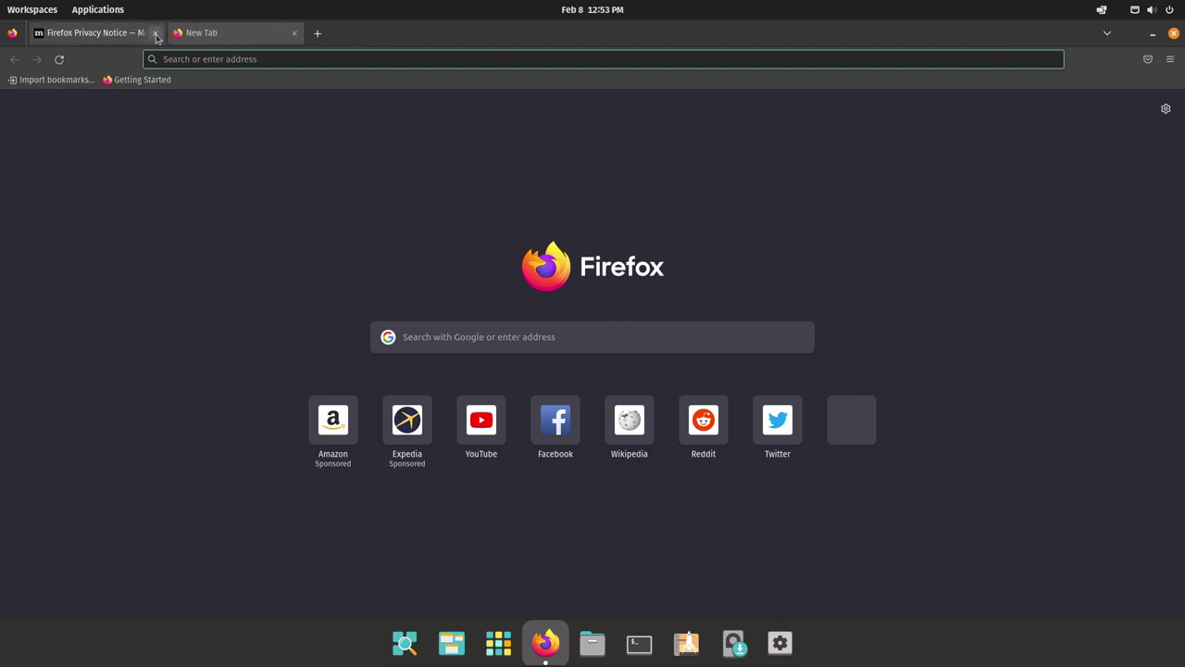
{"action": "left_click", "coordinate": [155, 33]}
Step: Search the web for 'focalboard' and locate the mattermost/focalboard GitHub result
{"action": "type", "text": "fox-b-d&q=foc"}
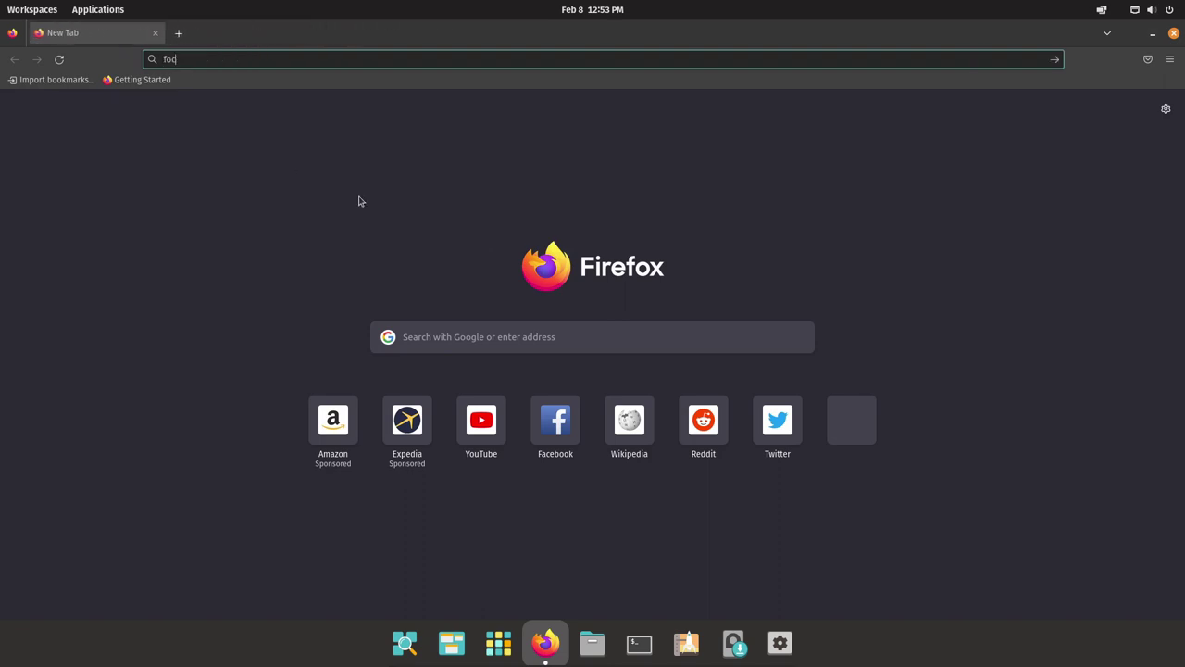
{"action": "type", "text": "alboard"}
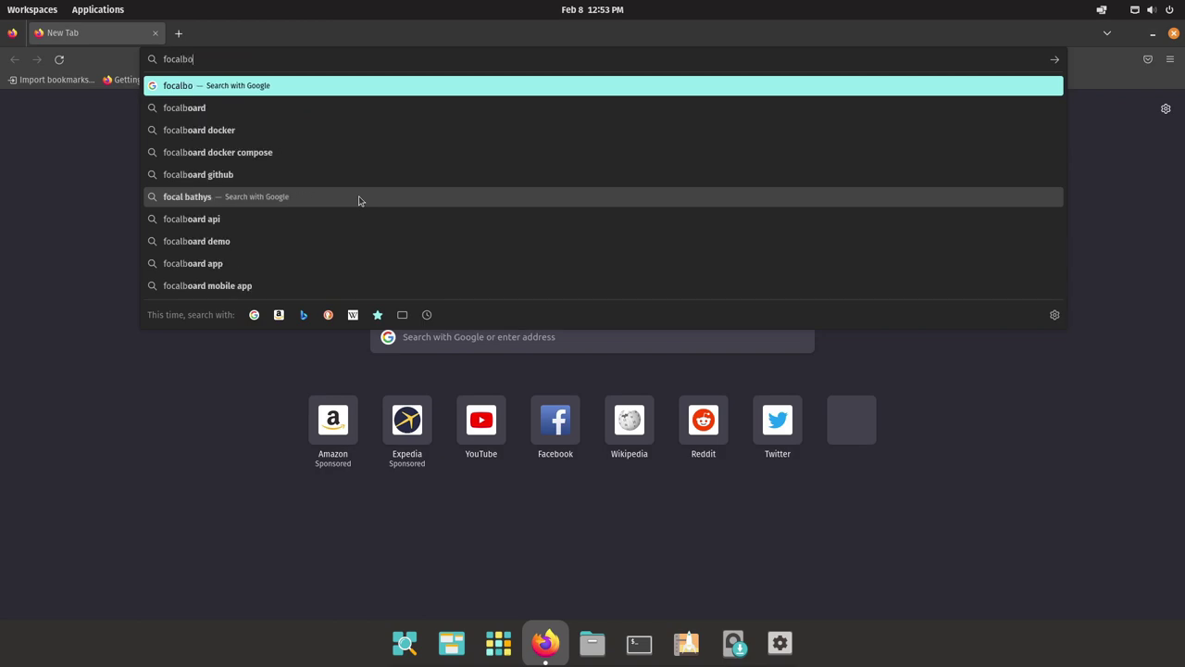
{"action": "key", "text": "Return"}
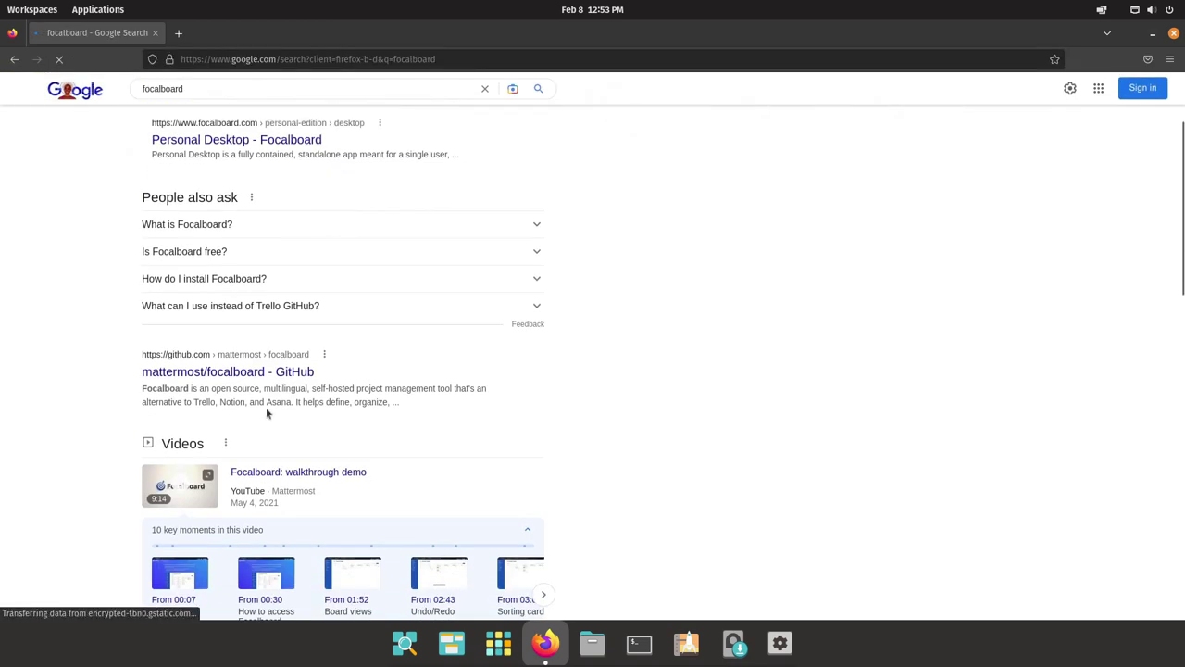
{"action": "scroll", "coordinate": [264, 389], "scroll_direction": "up", "scroll_amount": 1}
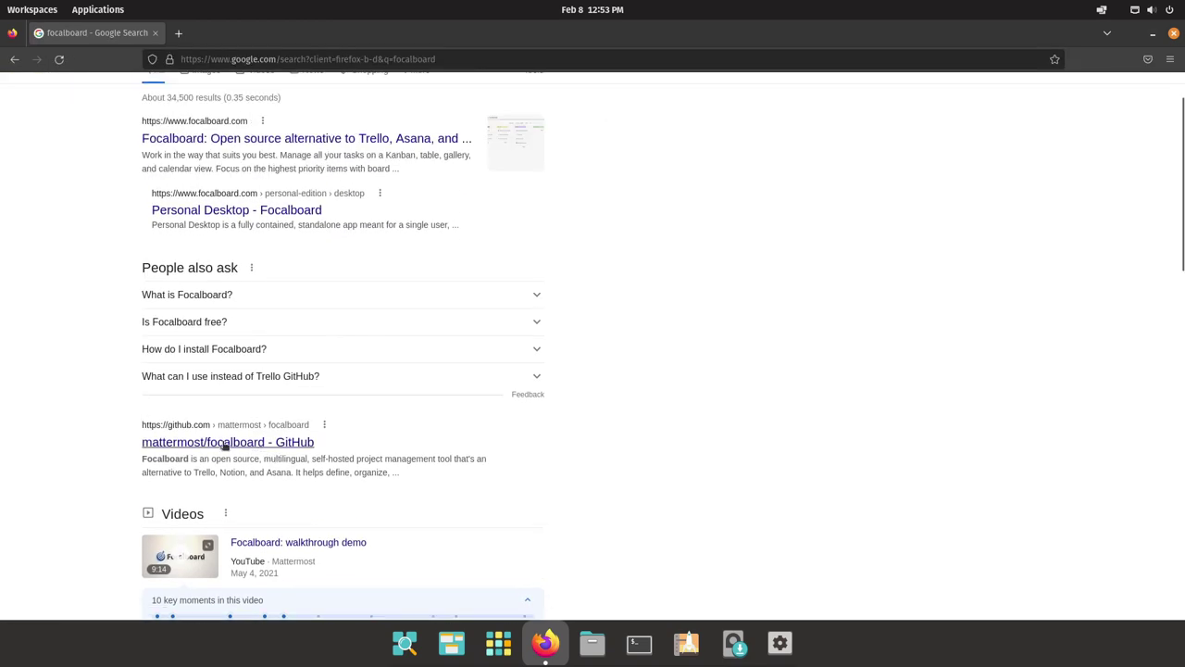
{"action": "scroll", "coordinate": [269, 448], "scroll_direction": "up", "scroll_amount": 1}
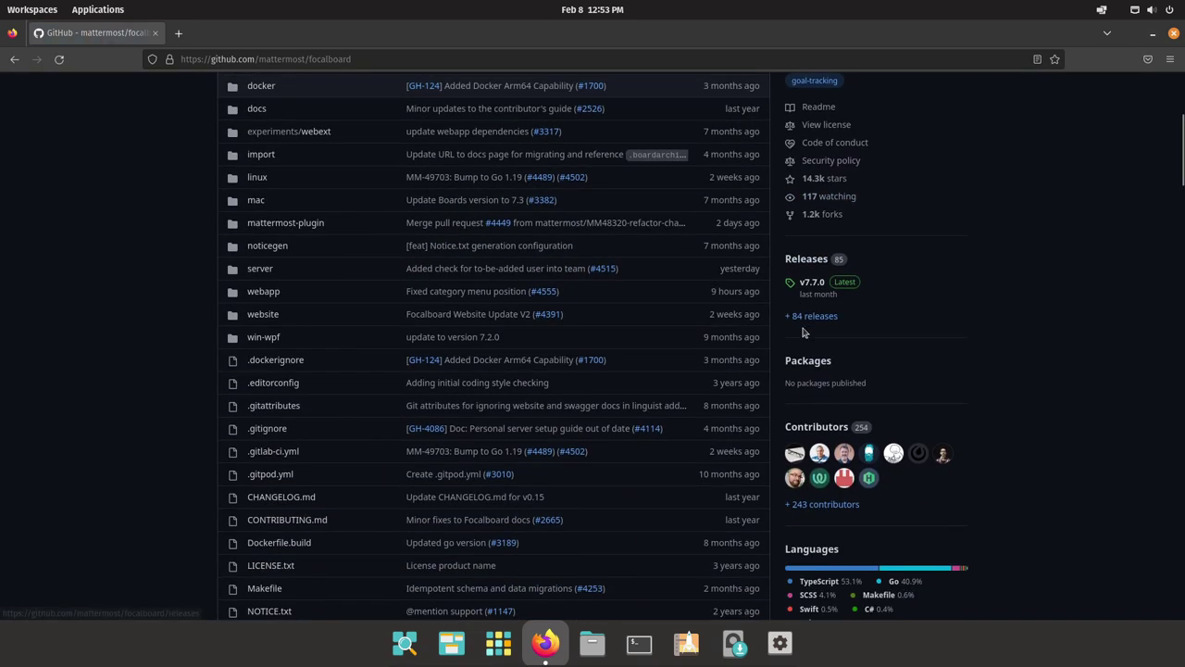
Step: Open the v7.7.0 release and download focalboard-linux.tar.gz from its Assets
{"action": "left_click", "coordinate": [820, 285]}
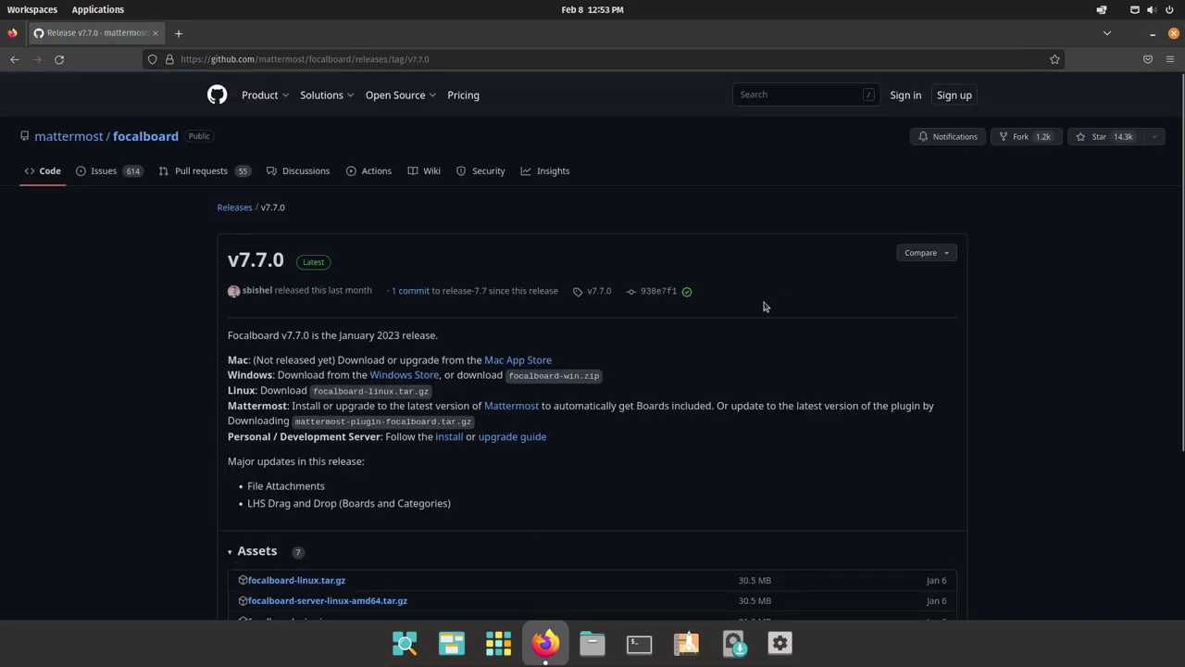
{"action": "scroll", "coordinate": [641, 420], "scroll_direction": "down", "scroll_amount": 3}
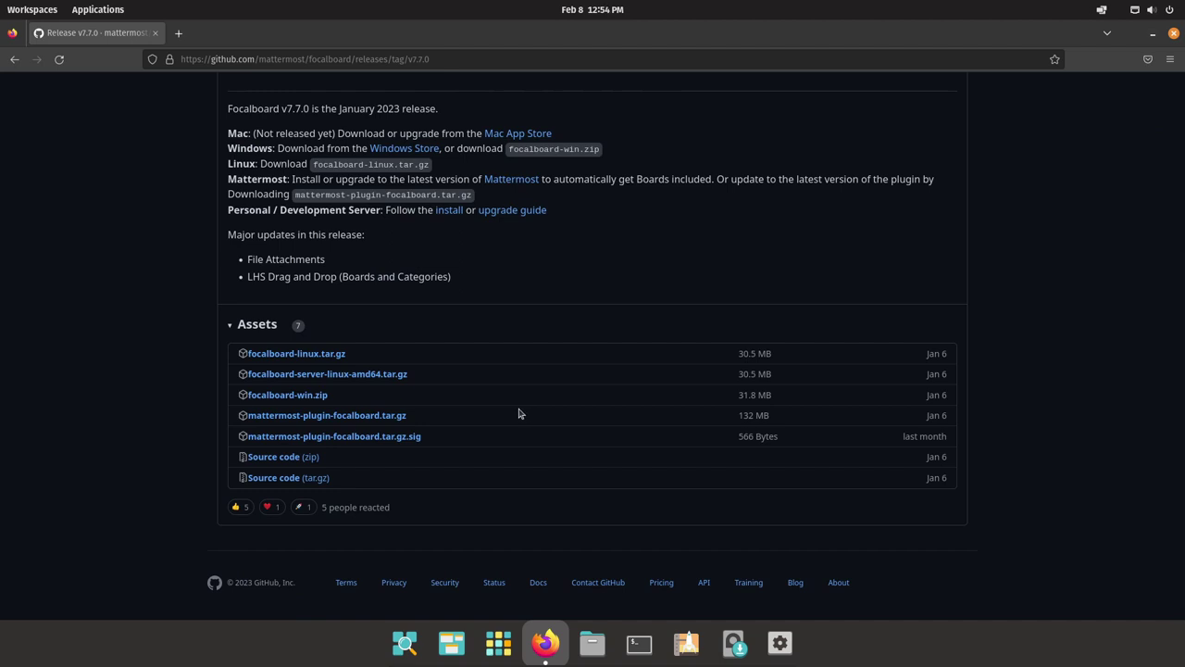
{"action": "scroll", "coordinate": [436, 363], "scroll_direction": "up", "scroll_amount": 3}
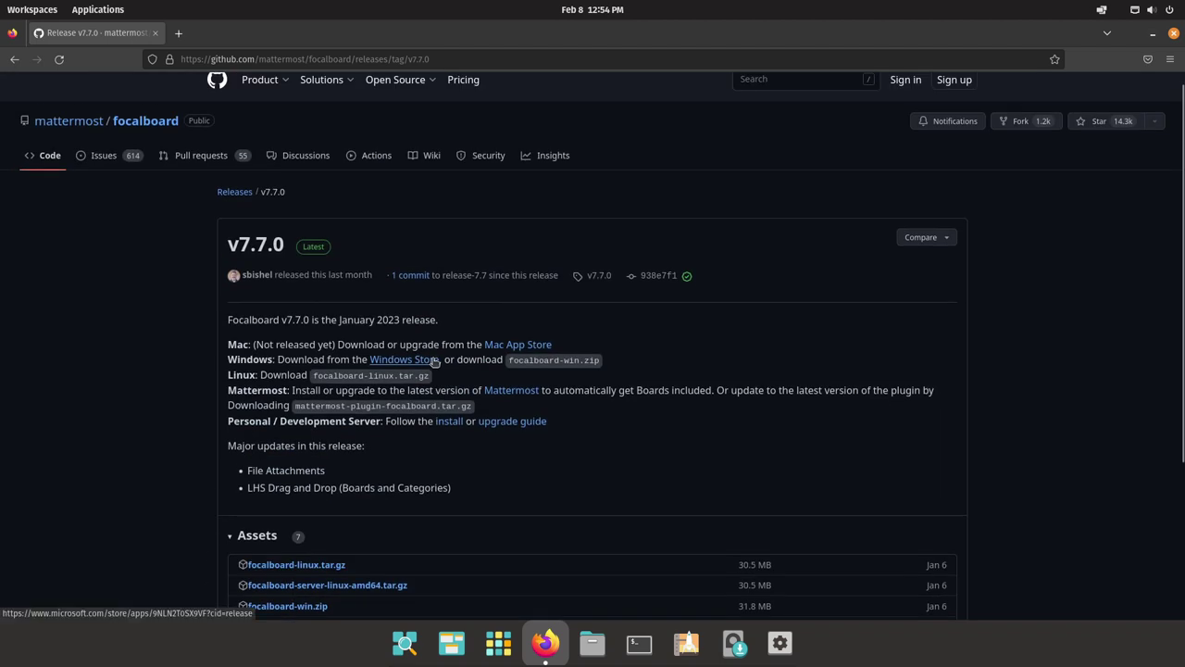
{"action": "scroll", "coordinate": [436, 362], "scroll_direction": "down", "scroll_amount": 3}
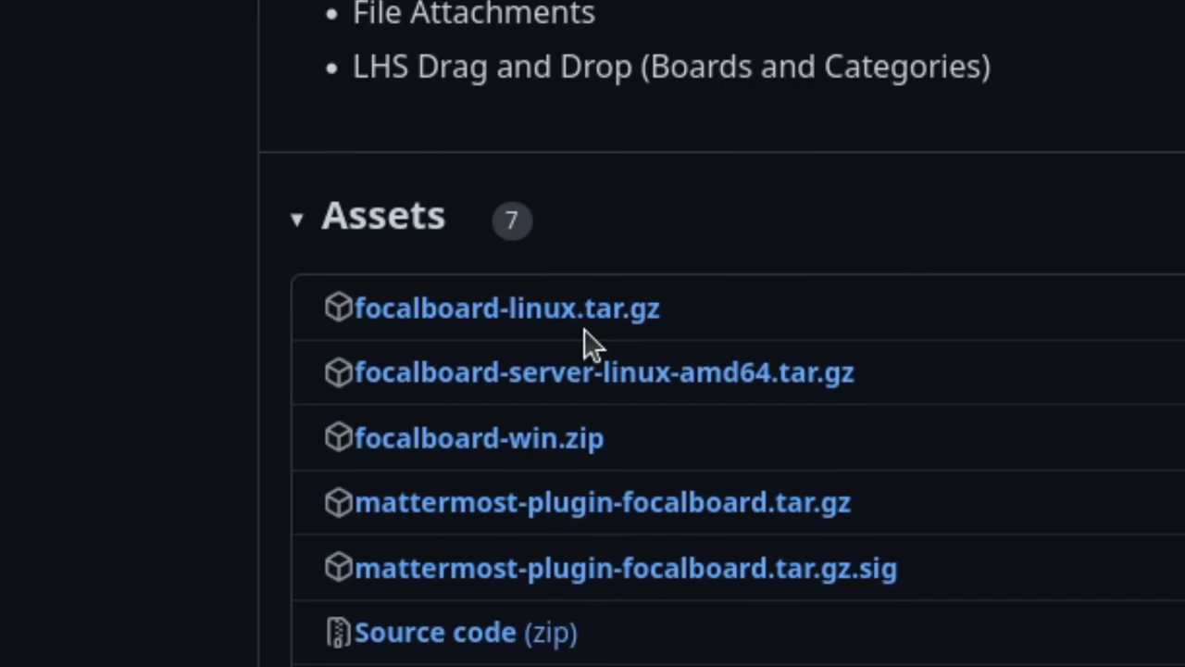
{"action": "left_click", "coordinate": [324, 355]}
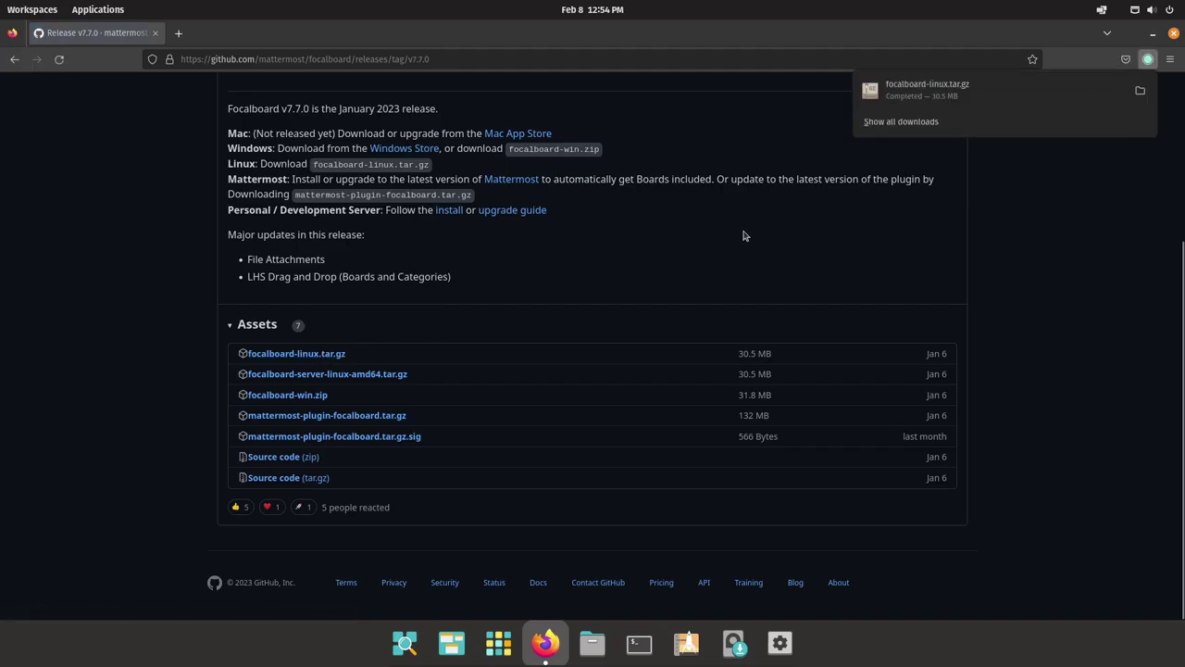
Step: Extract focalboard-linux.tar.gz in place within the Downloads folder
{"action": "left_click", "coordinate": [608, 639]}
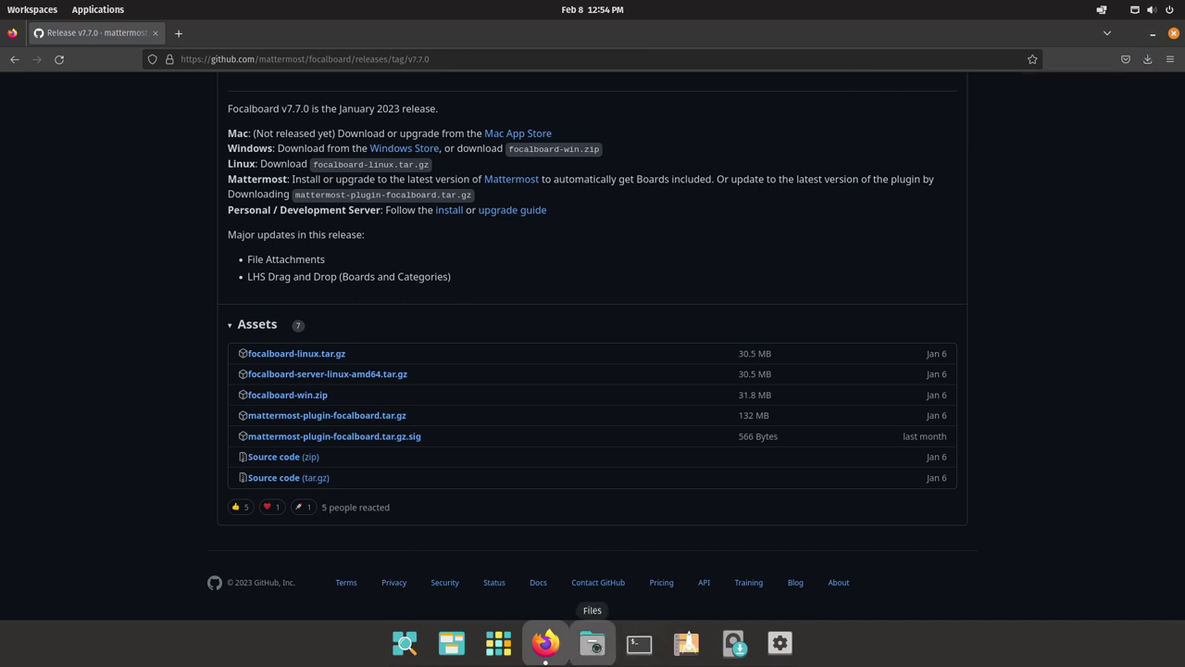
{"action": "left_click", "coordinate": [597, 651]}
{"action": "left_click", "coordinate": [75, 209]}
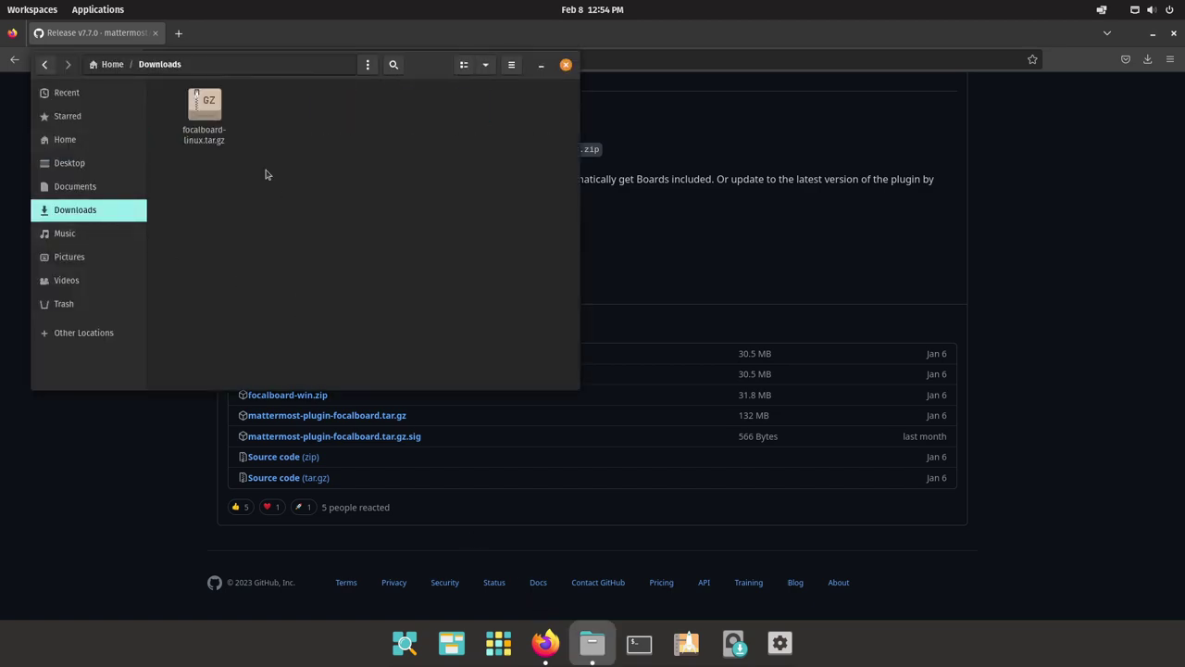
{"action": "right_click", "coordinate": [227, 132]}
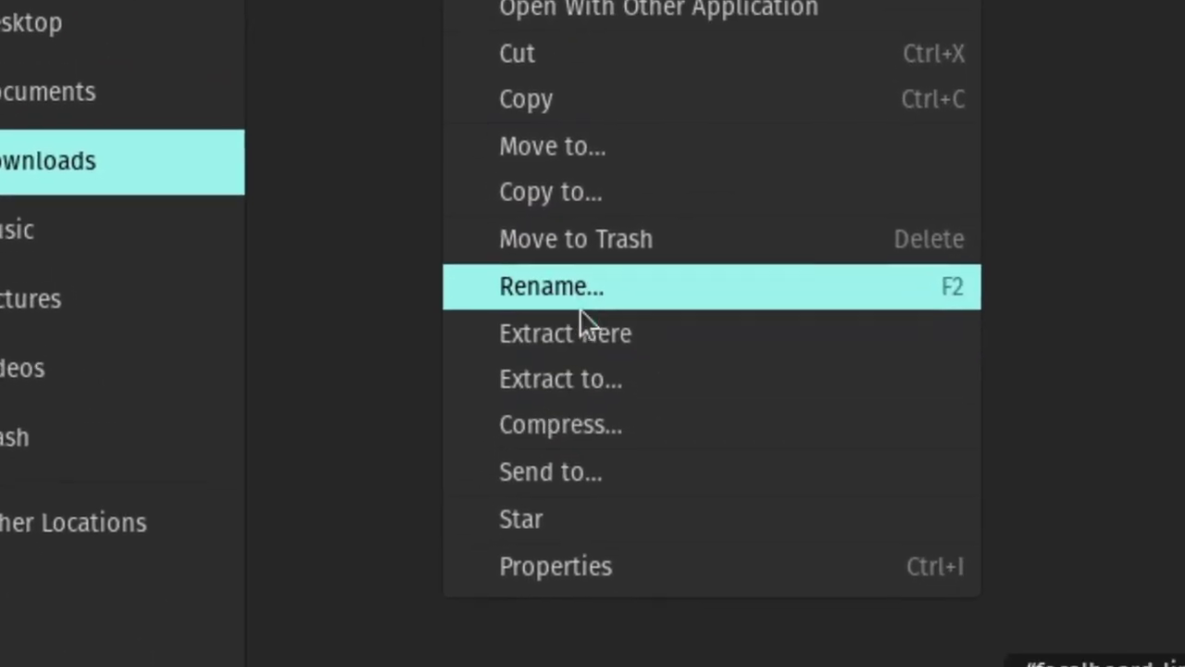
{"action": "left_click", "coordinate": [583, 332]}
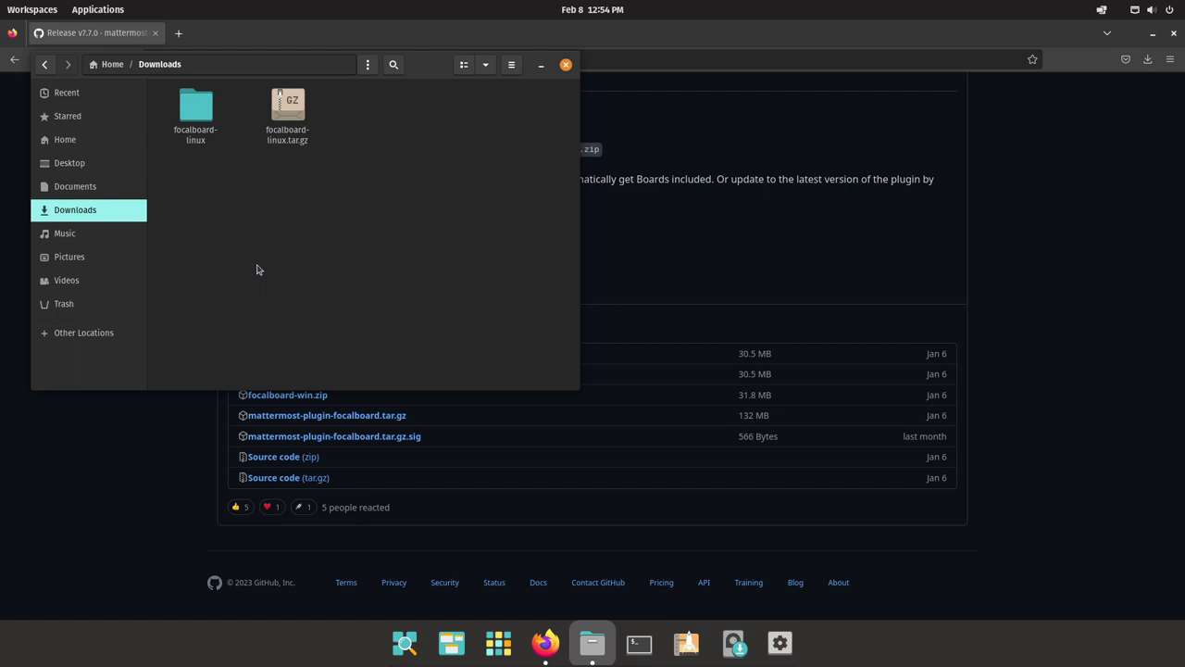
Step: Launch the focalboard-app program from focalboard-linux/focalboard-app
{"action": "double_click", "coordinate": [200, 130]}
{"action": "double_click", "coordinate": [200, 129]}
{"action": "left_click", "coordinate": [162, 64]}
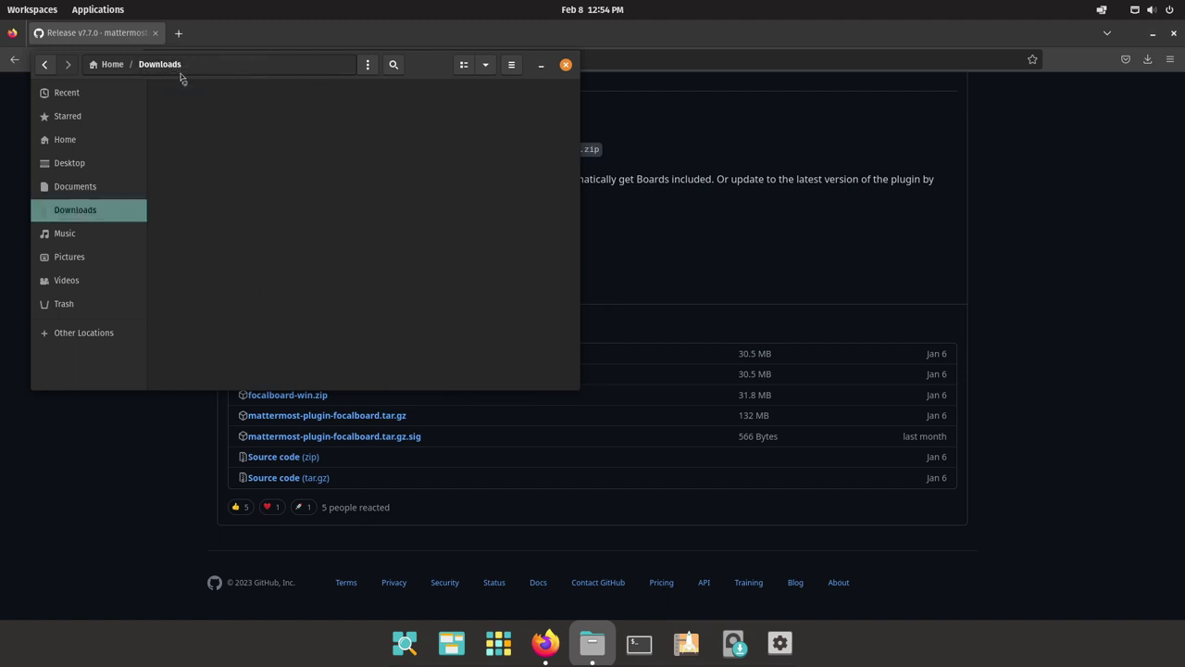
{"action": "double_click", "coordinate": [193, 133]}
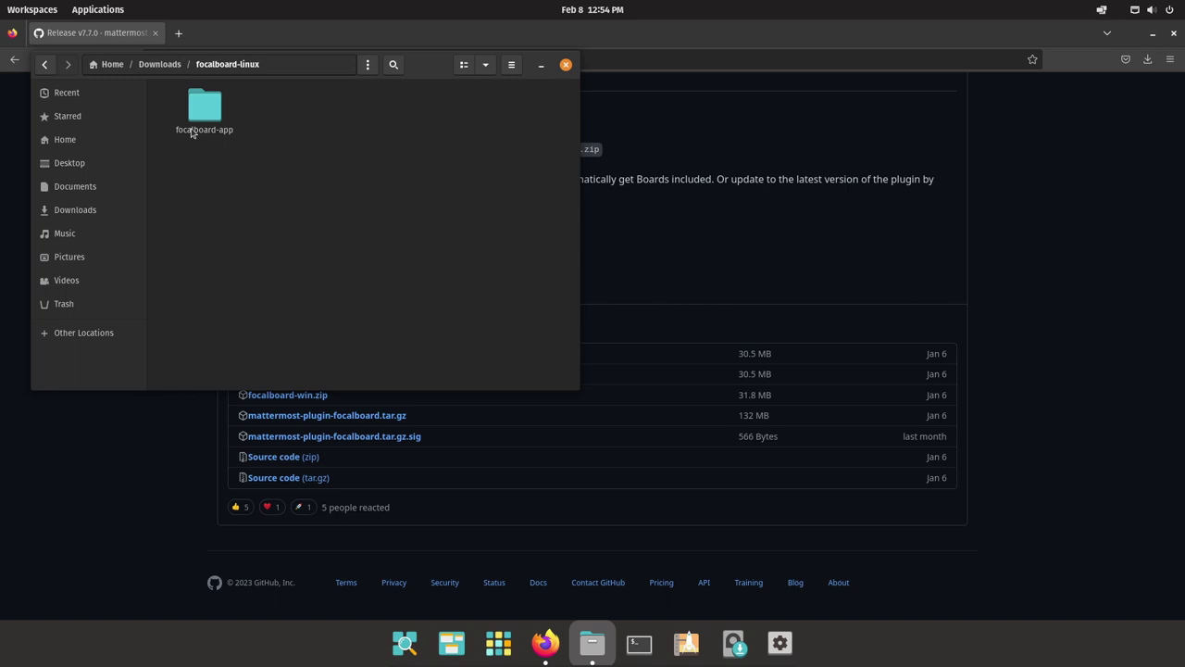
{"action": "double_click", "coordinate": [192, 132]}
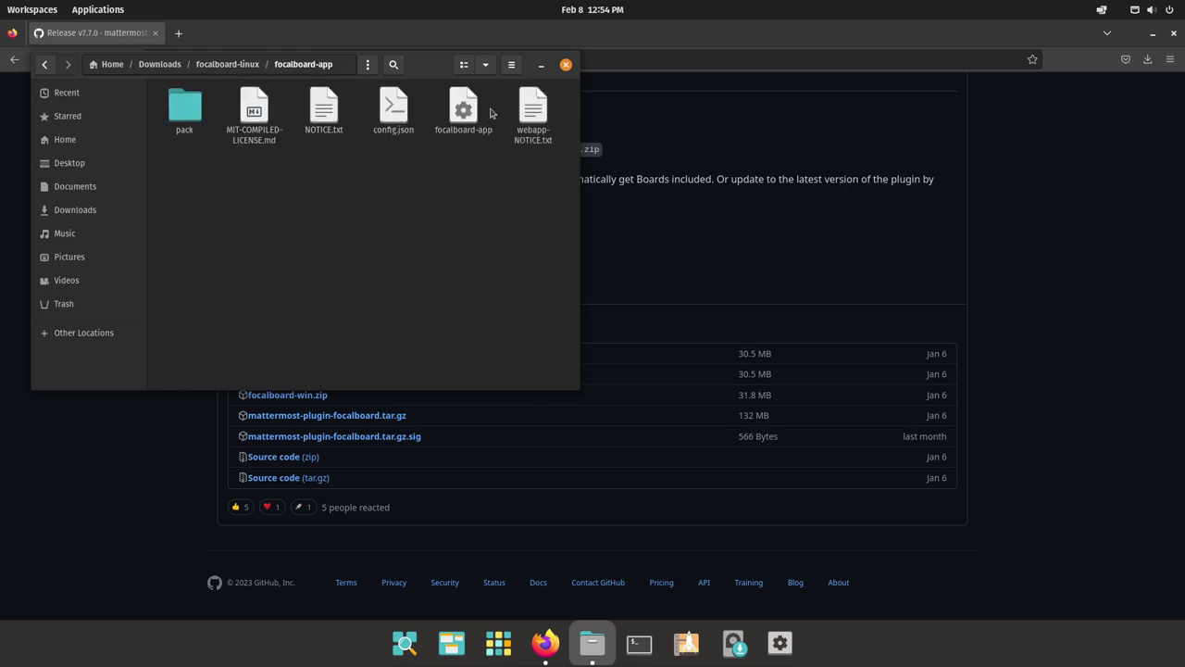
{"action": "left_click_drag", "start_coordinate": [481, 242], "coordinate": [412, 121]}
{"action": "left_click", "coordinate": [463, 214]}
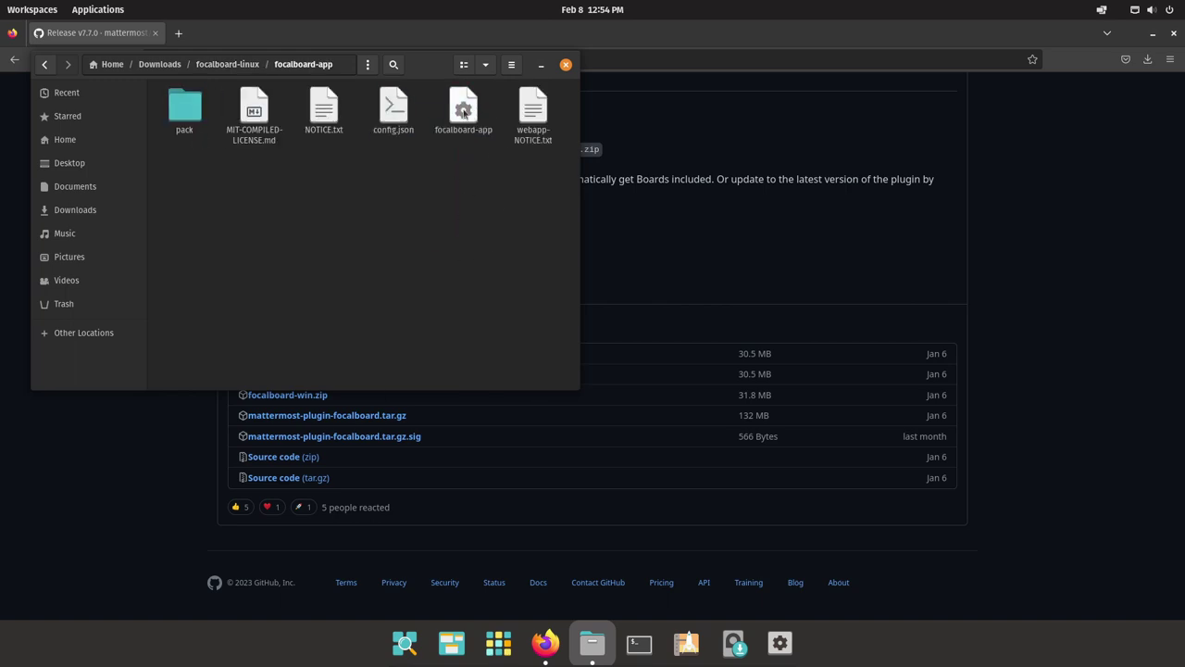
{"action": "left_click", "coordinate": [465, 112]}
{"action": "double_click", "coordinate": [462, 112]}
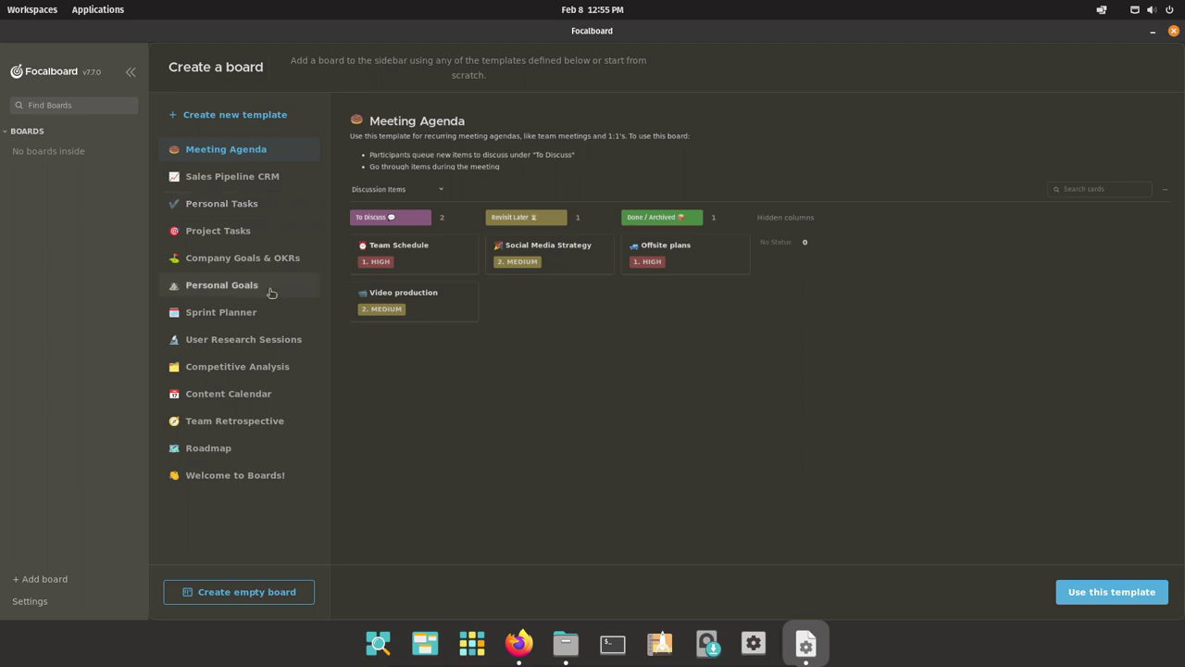
Step: Preview the Personal Tasks template, then create an empty board without a template
{"action": "left_click", "coordinate": [238, 210]}
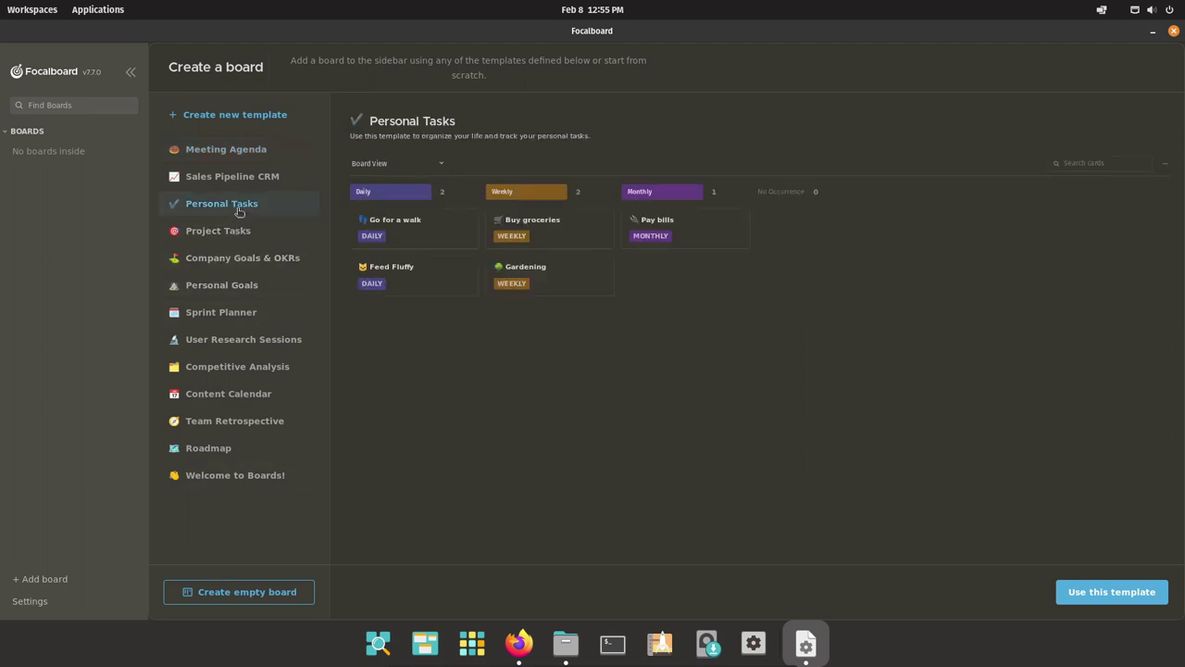
{"action": "left_click", "coordinate": [267, 598]}
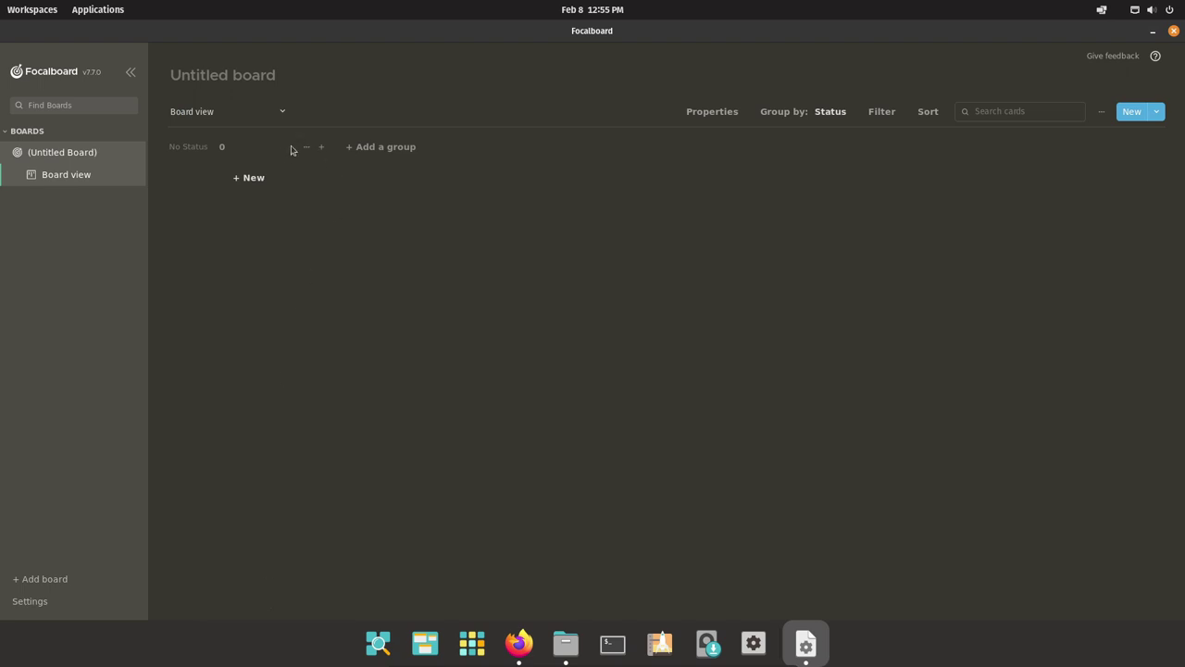
{"action": "left_click", "coordinate": [272, 176]}
{"action": "left_click", "coordinate": [269, 189]}
{"action": "left_click", "coordinate": [317, 181]}
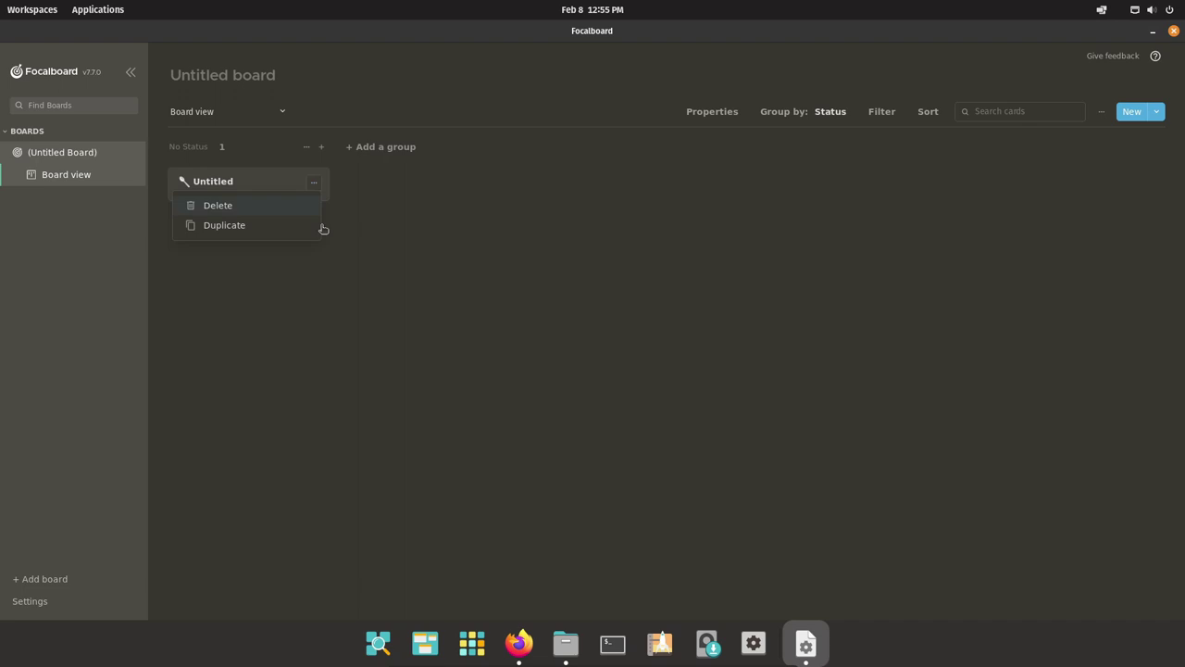
{"action": "left_click", "coordinate": [268, 212]}
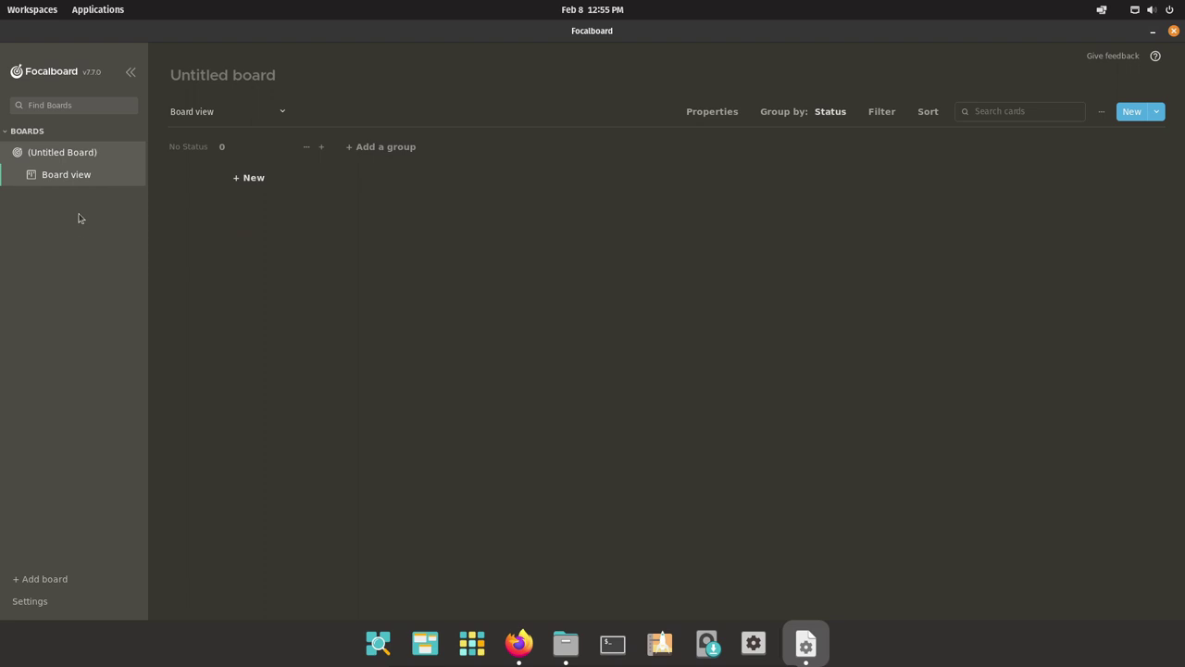
{"action": "left_click", "coordinate": [284, 112]}
{"action": "mouse_move", "coordinate": [351, 113]}
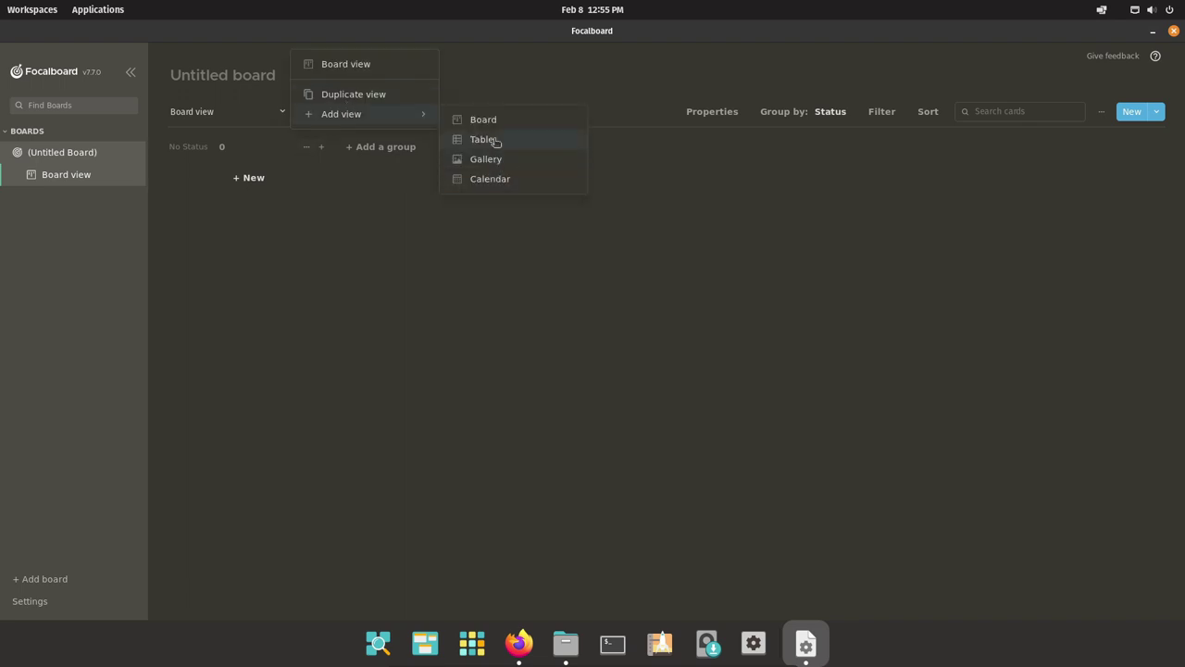
{"action": "left_click", "coordinate": [324, 274]}
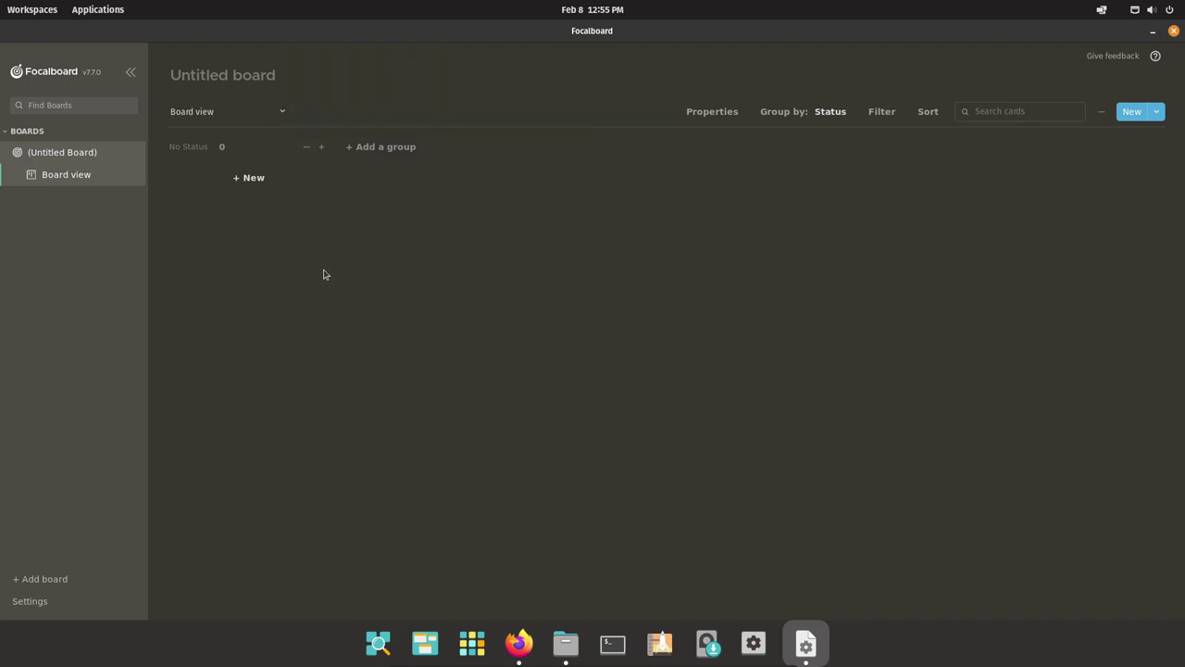
Step: Rename the board to 'Tasks For Today'
{"action": "left_click", "coordinate": [246, 76]}
{"action": "type", "text": "To"}
{"action": "type", "text": "asks For Today"}
{"action": "left_click", "coordinate": [328, 253]}
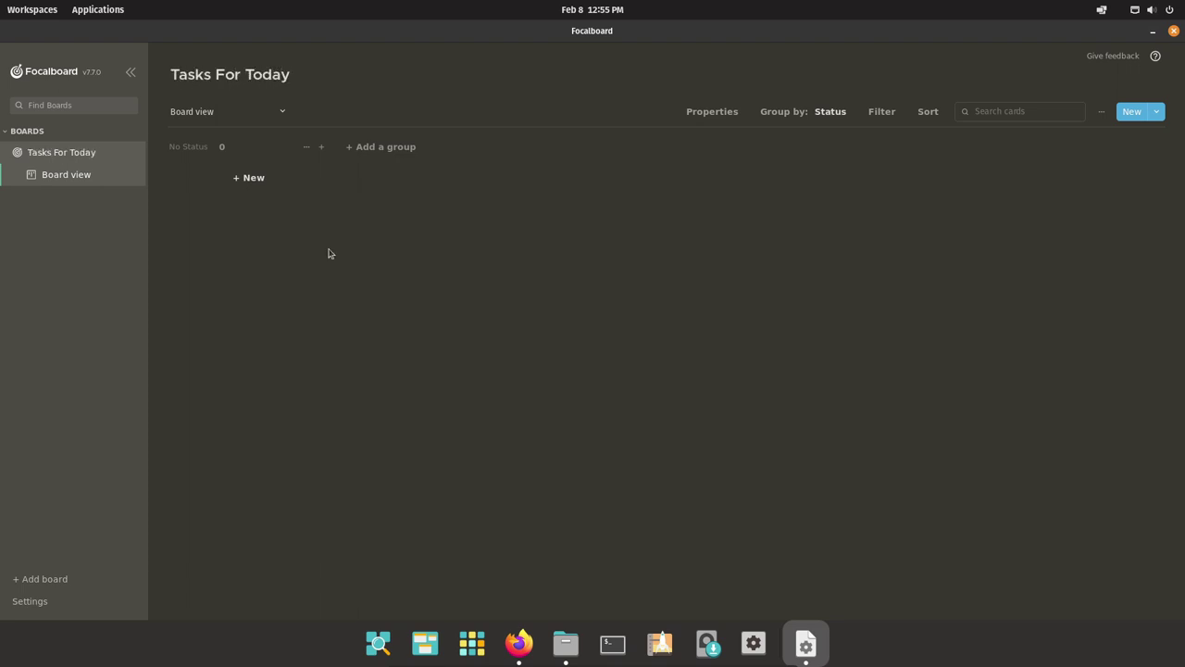
Step: Add three status columns named Todo Now, Todo Later and Todo Tommorow
{"action": "left_click", "coordinate": [392, 149]}
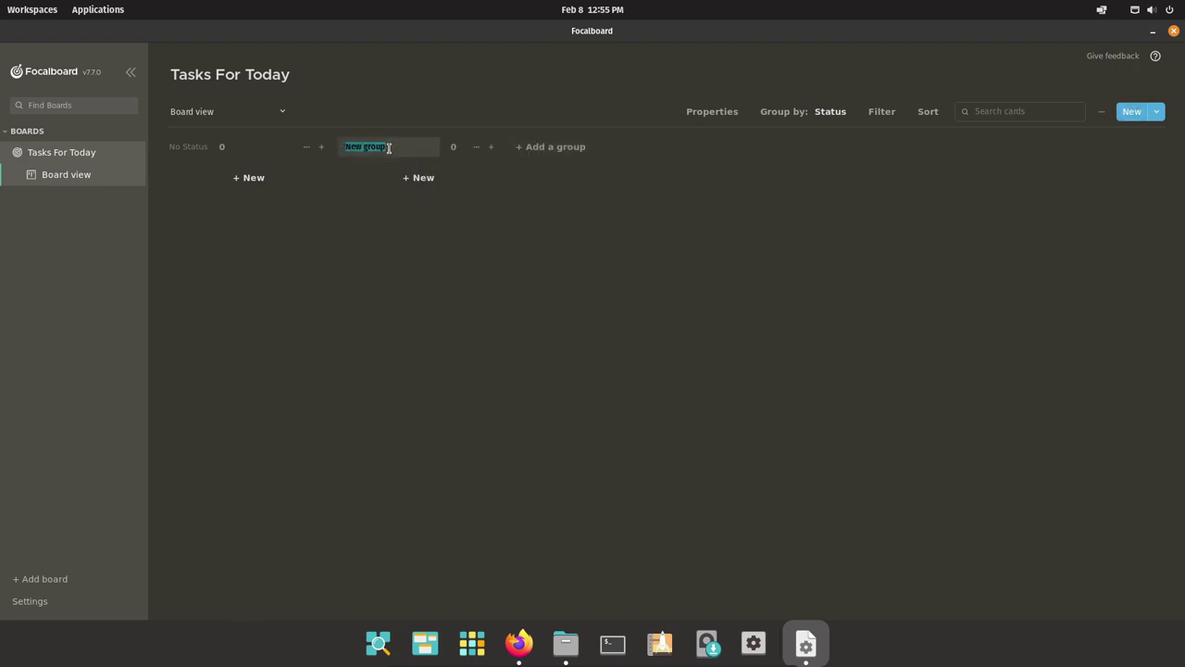
{"action": "type", "text": "Todo Now"}
{"action": "left_click", "coordinate": [550, 147]}
{"action": "type", "text": "Todo Later"}
{"action": "left_click", "coordinate": [708, 146]}
{"action": "double_click", "coordinate": [711, 146]}
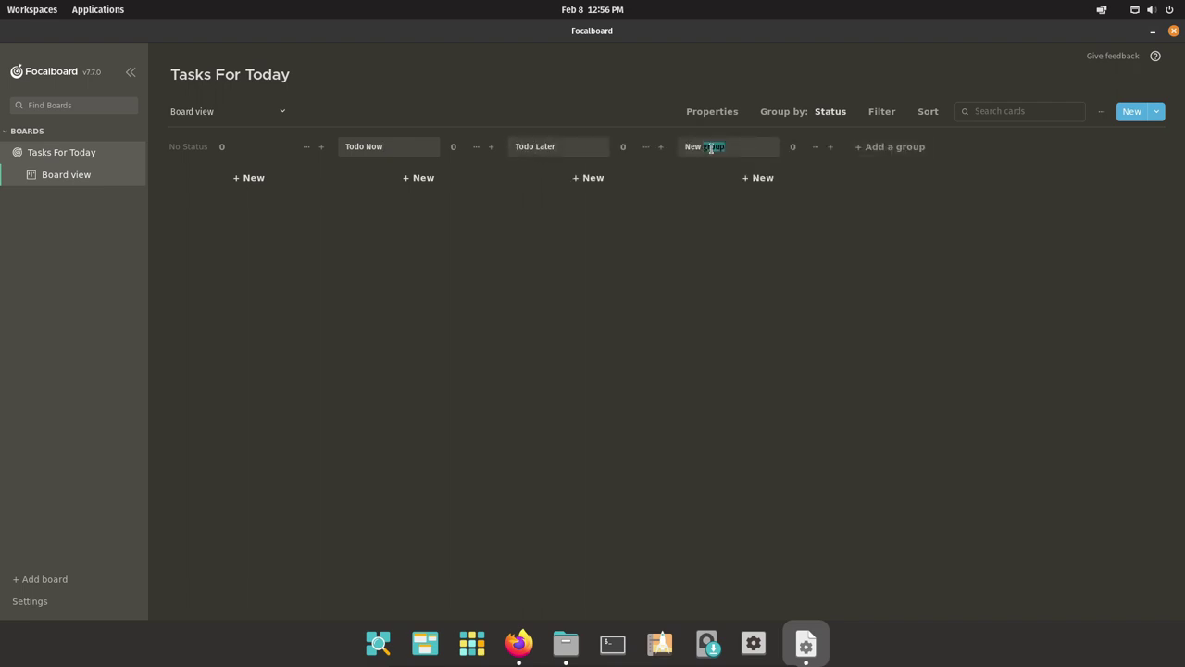
{"action": "key", "text": "ctrl+a"}
{"action": "type", "text": "Toldo"}
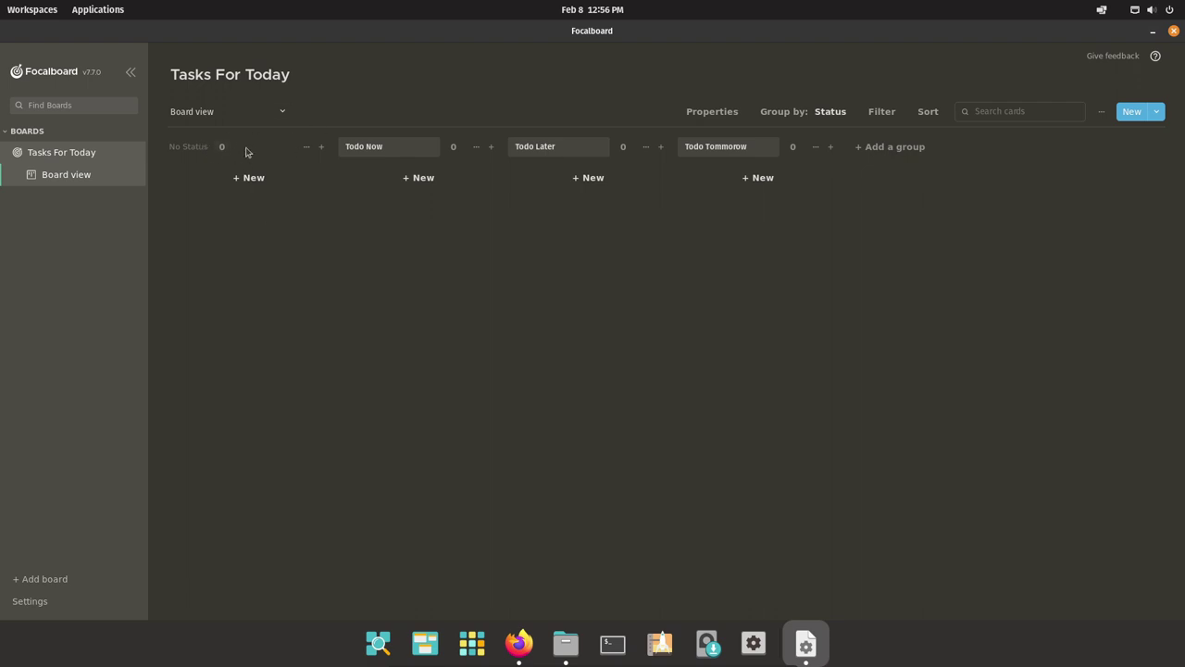
{"action": "left_click", "coordinate": [306, 147]}
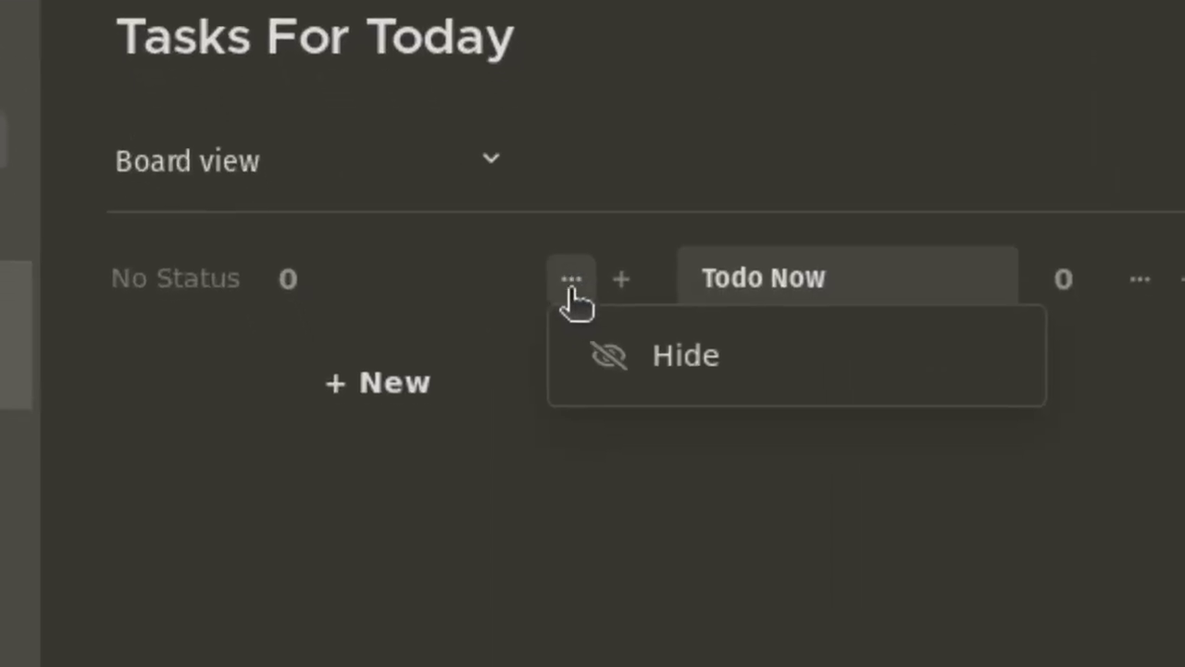
Step: Hide the No Status column and colour Todo Now red
{"action": "left_click", "coordinate": [595, 361]}
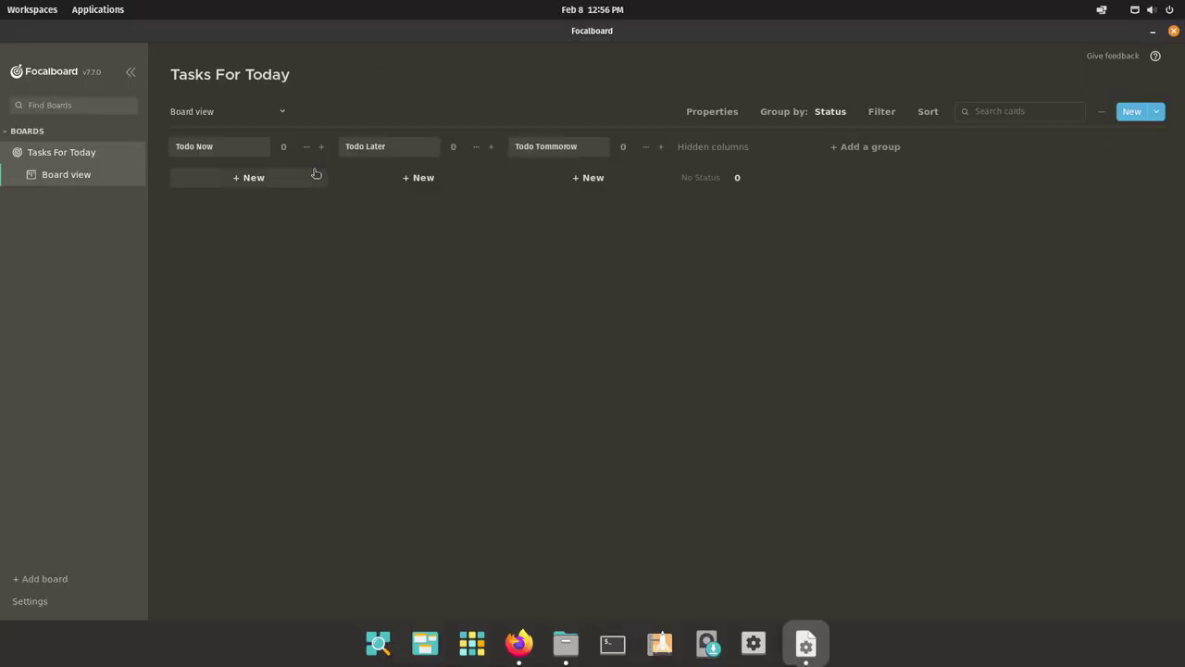
{"action": "left_click", "coordinate": [304, 150]}
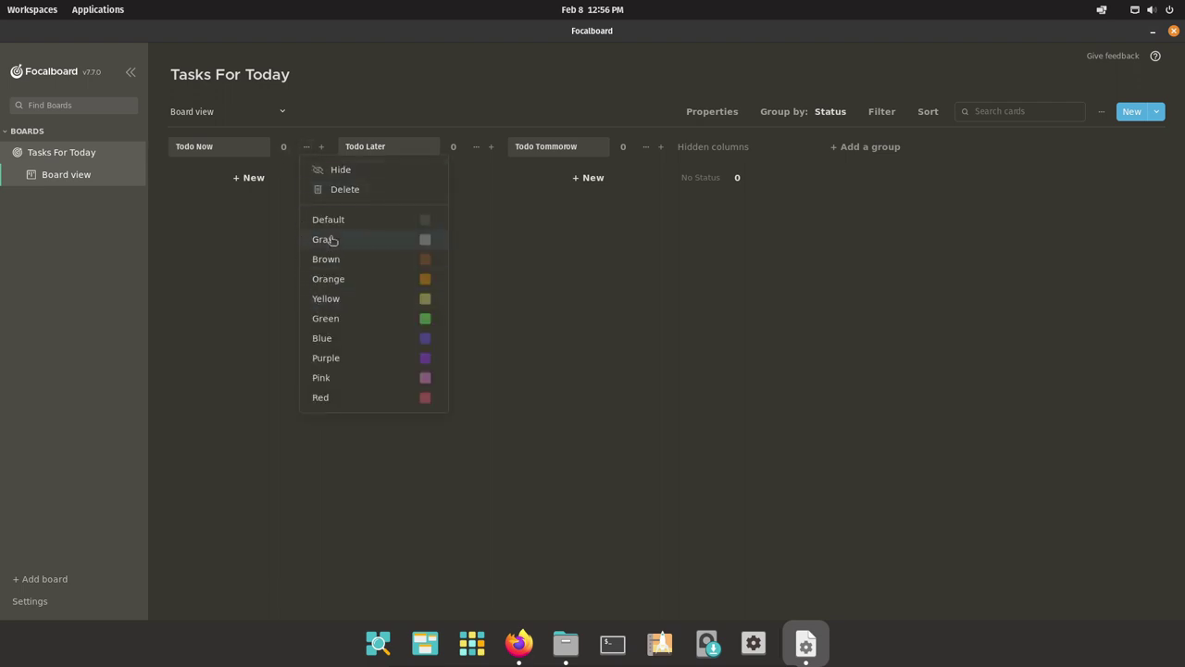
{"action": "left_click", "coordinate": [225, 312]}
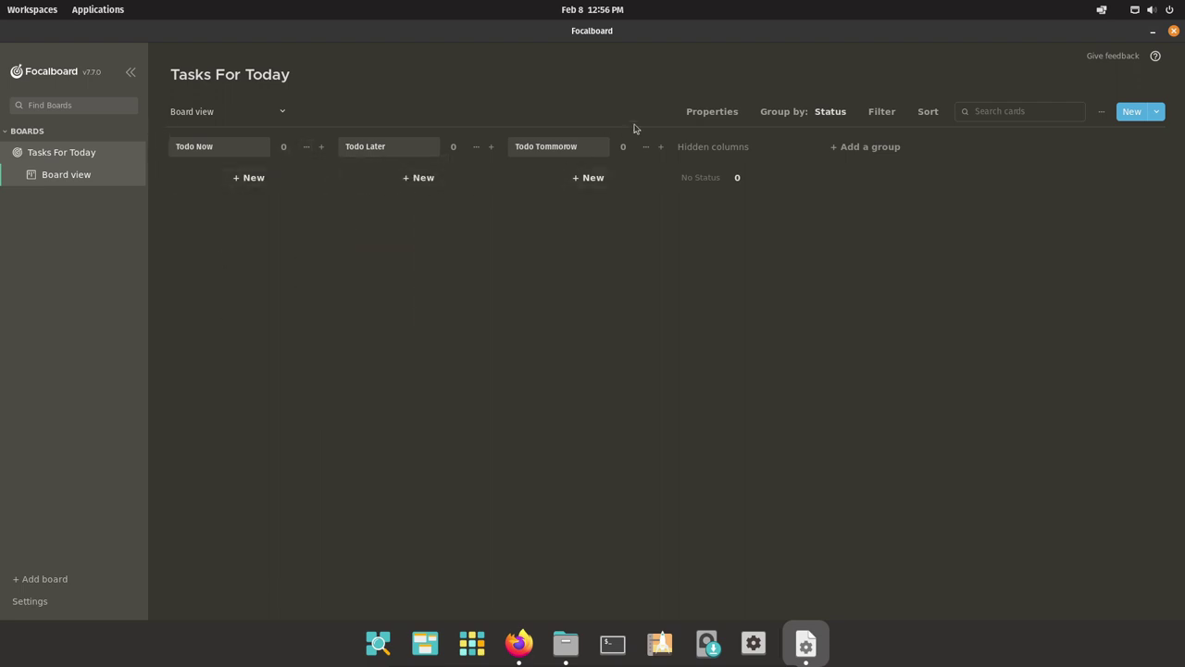
{"action": "left_click", "coordinate": [307, 148]}
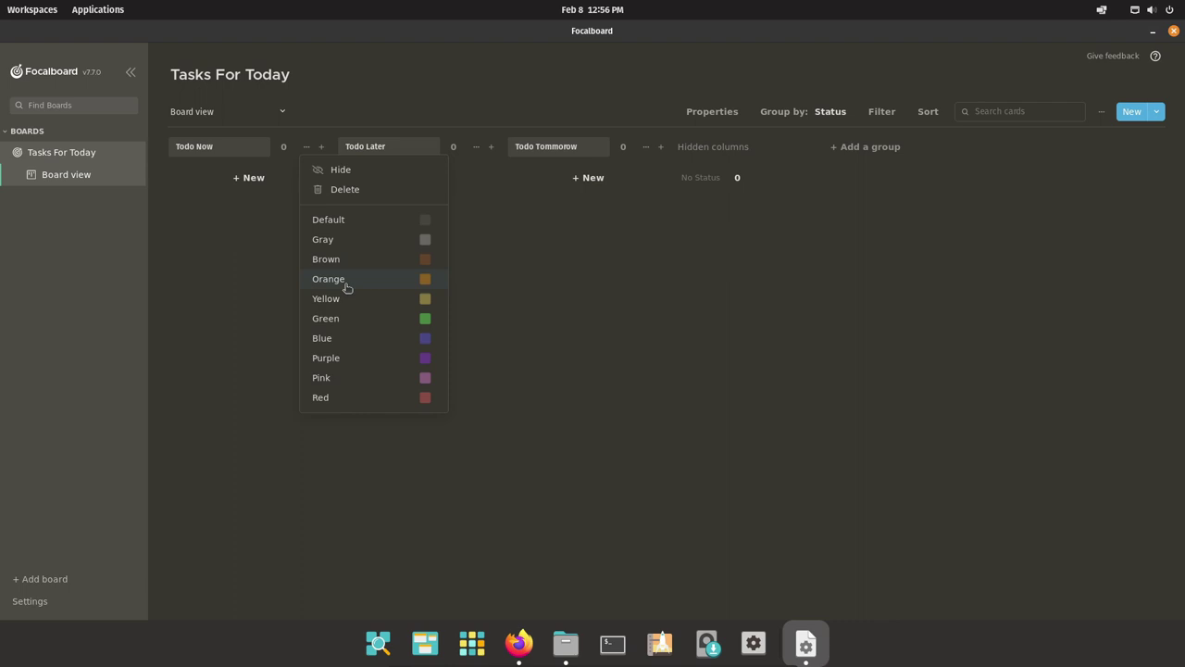
{"action": "left_click", "coordinate": [383, 400]}
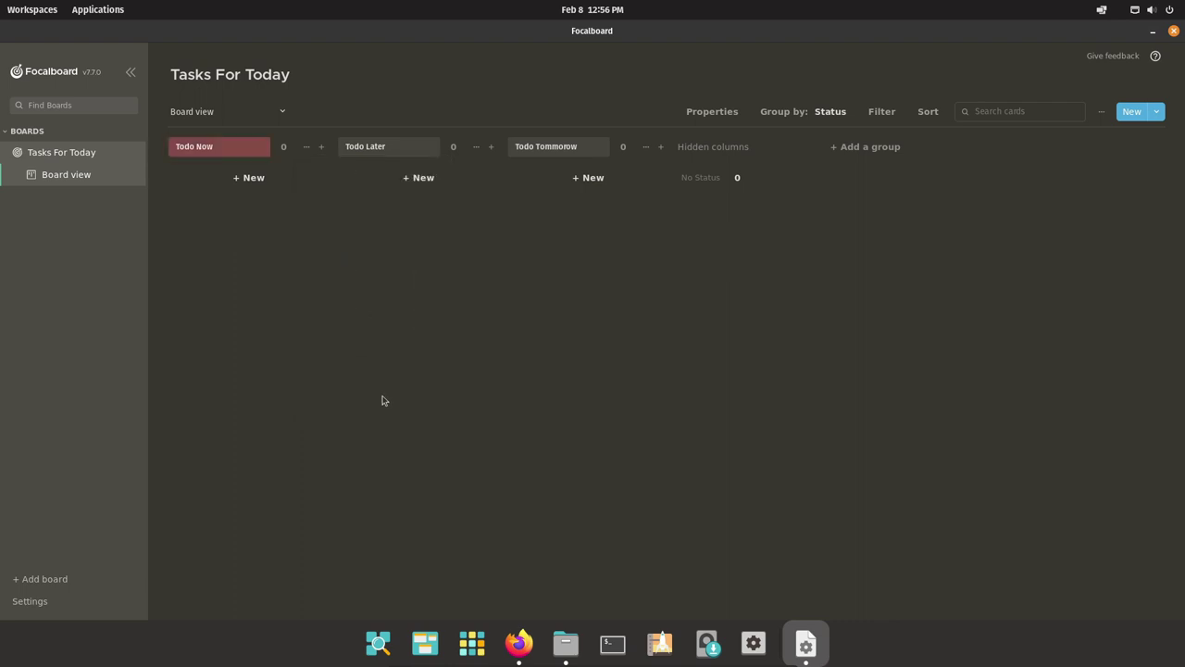
Step: Colour Todo Later orange and Todo Tommorow green, then add a card under Todo Now
{"action": "left_click", "coordinate": [477, 147]}
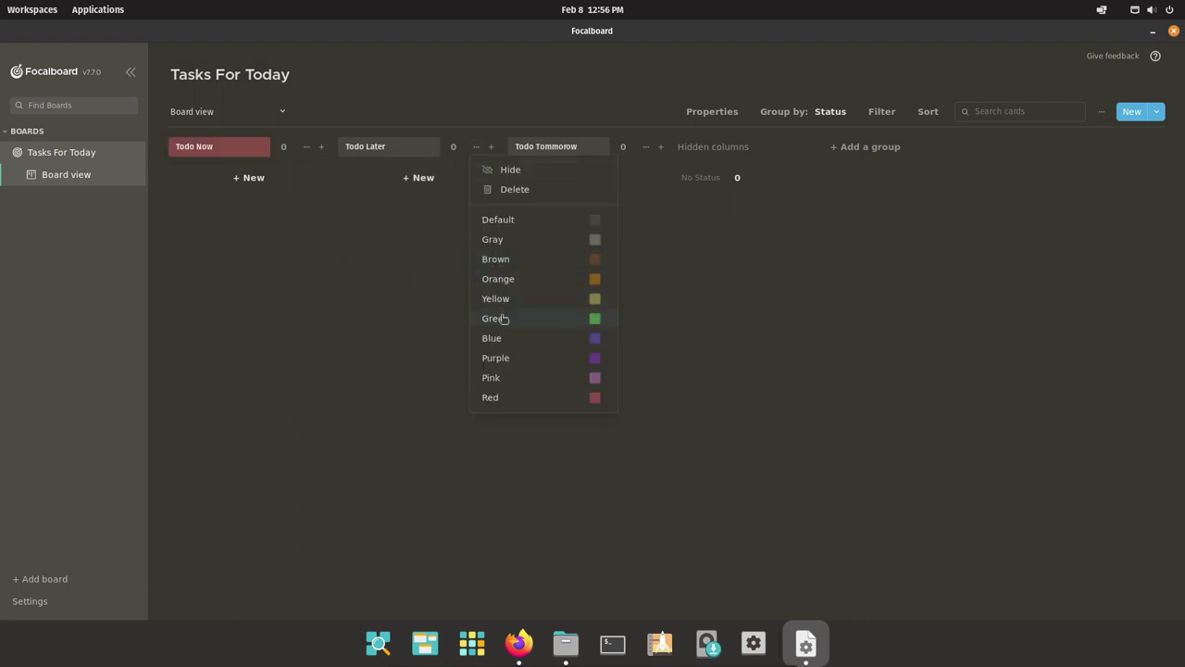
{"action": "left_click", "coordinate": [507, 287]}
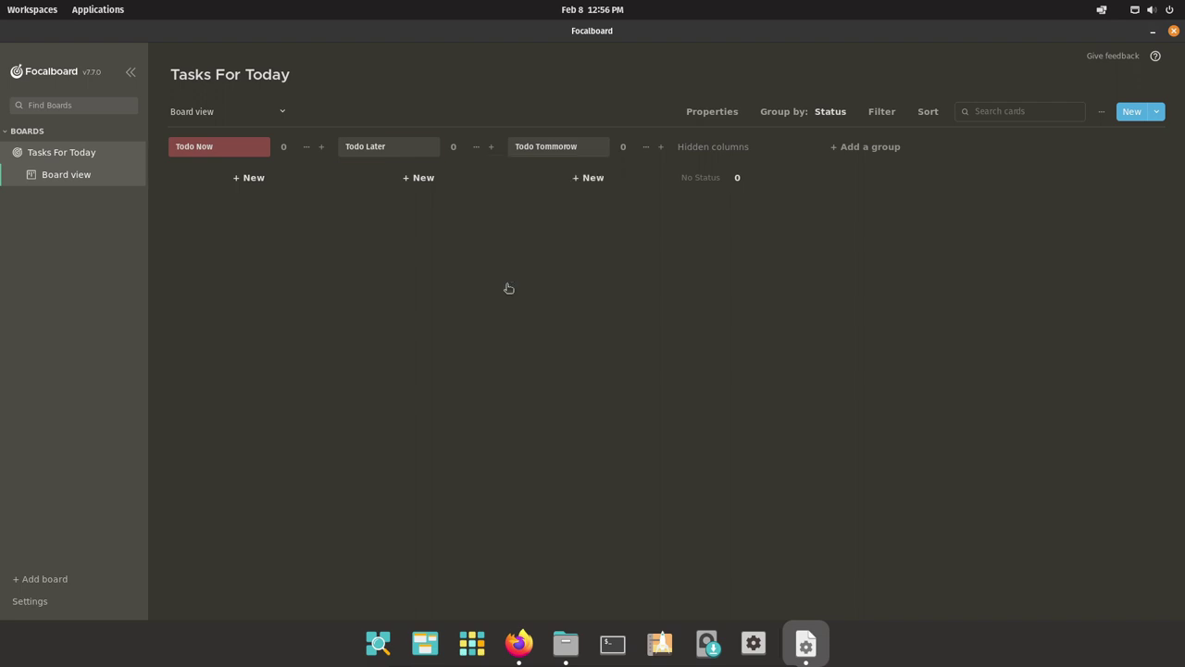
{"action": "left_click", "coordinate": [646, 147]}
{"action": "left_click", "coordinate": [661, 321]}
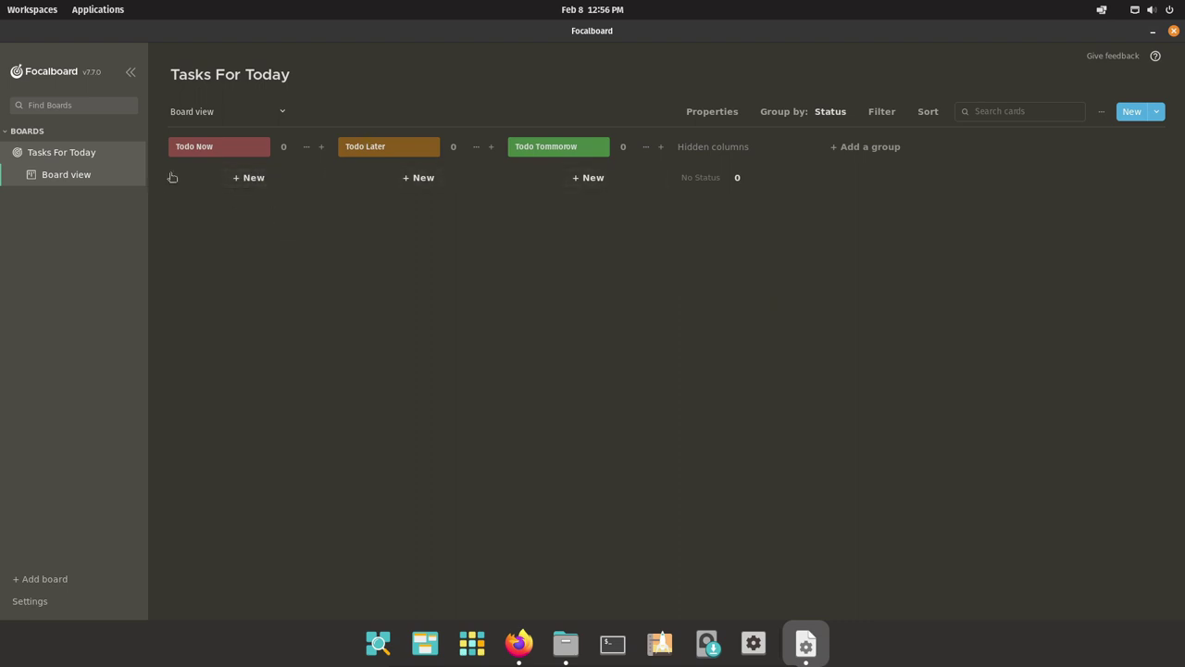
{"action": "left_click", "coordinate": [250, 176]}
Step: Give the card a Grinning Face icon, then remove the icon again
{"action": "left_click", "coordinate": [442, 188]}
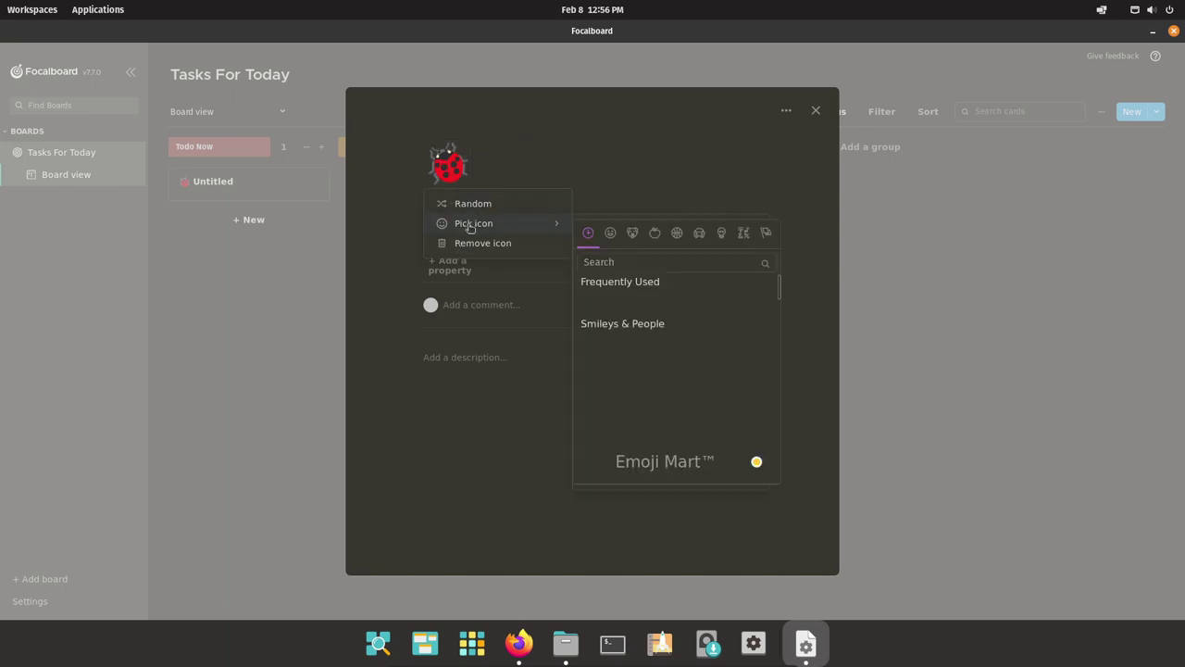
{"action": "mouse_move", "coordinate": [542, 232]}
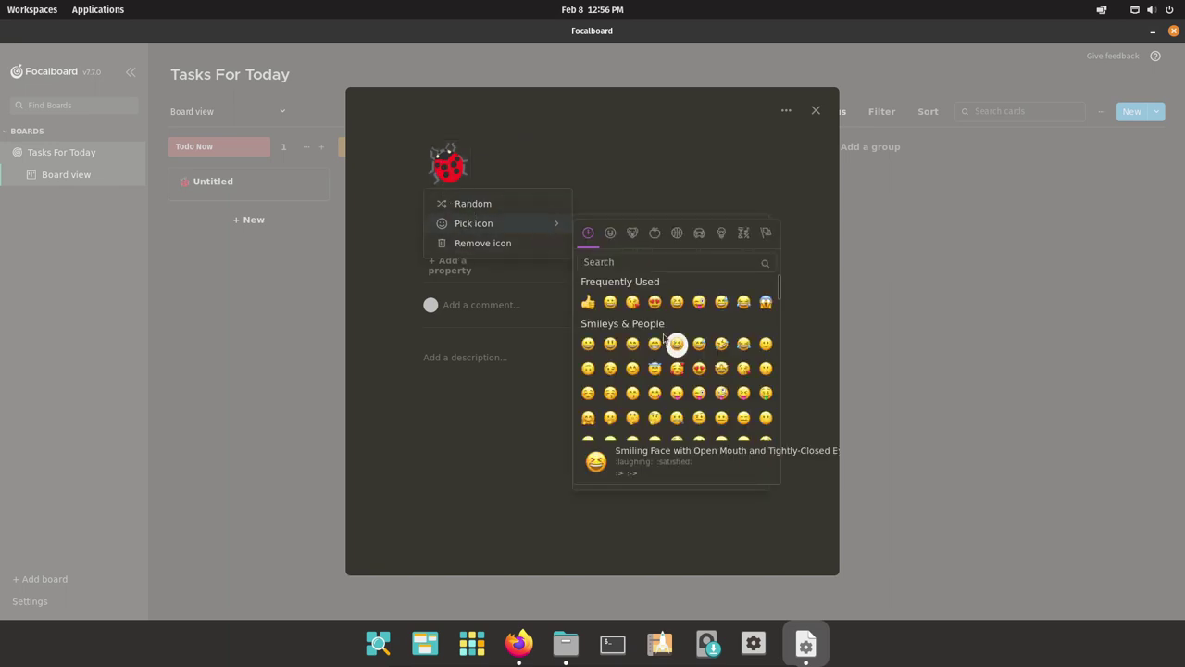
{"action": "left_click", "coordinate": [587, 345]}
{"action": "left_click", "coordinate": [448, 164]}
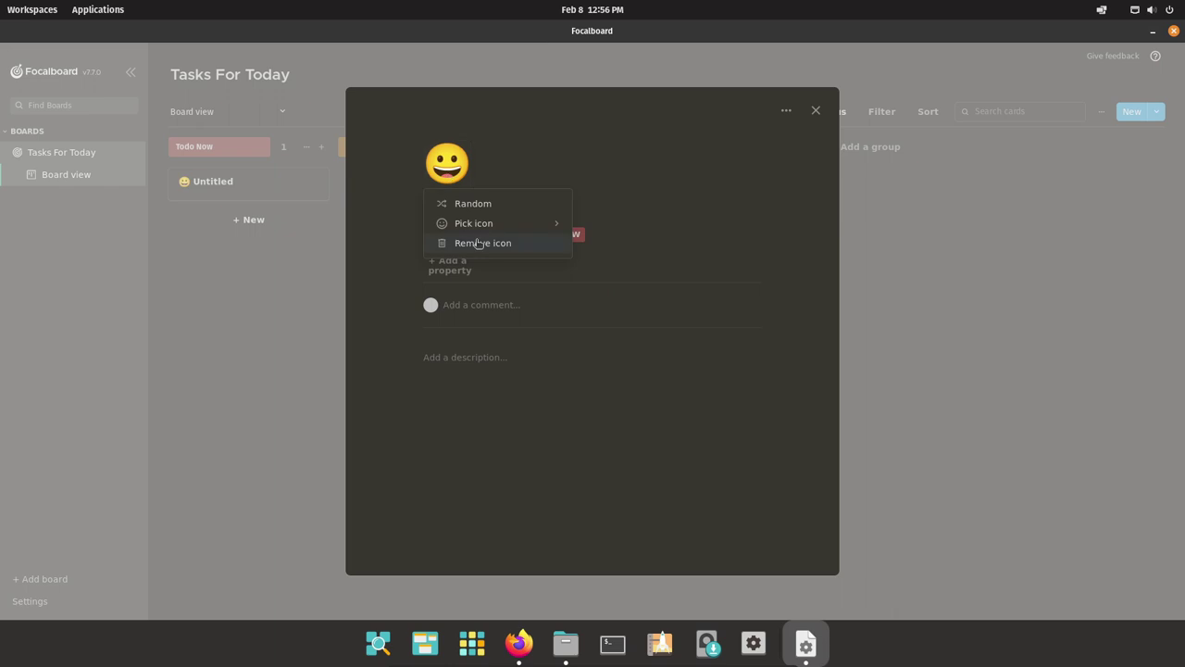
{"action": "left_click", "coordinate": [475, 242]}
Step: Browse the list of property types available for the card
{"action": "left_click", "coordinate": [462, 244]}
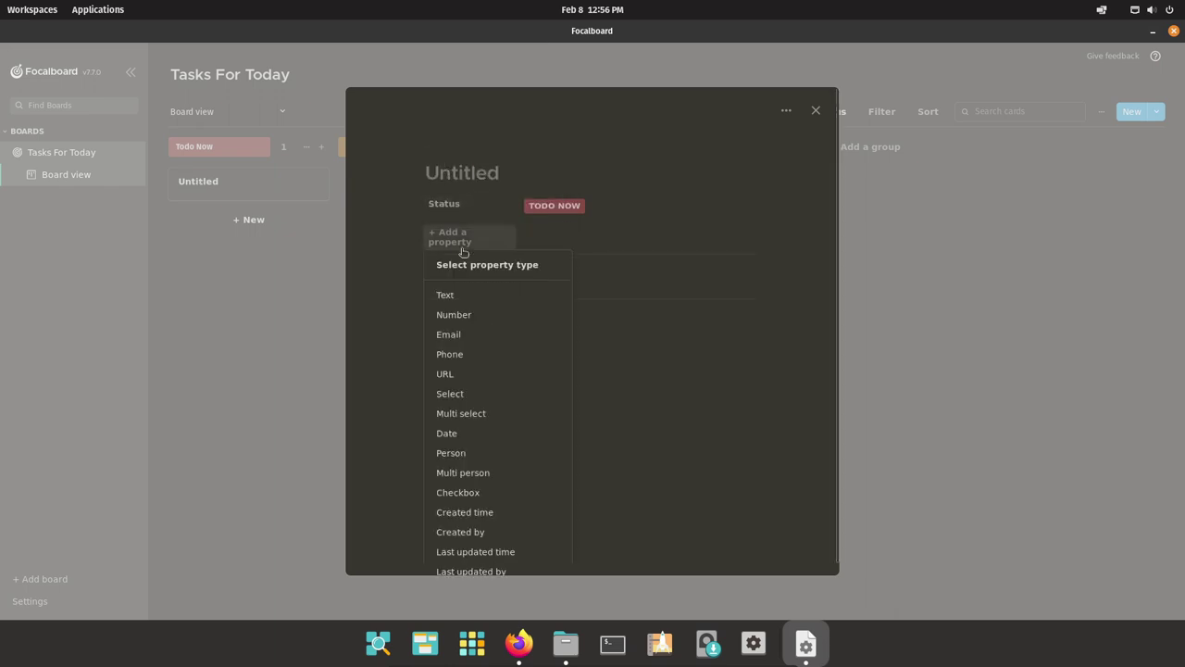
{"action": "scroll", "coordinate": [481, 369], "scroll_direction": "down", "scroll_amount": 1}
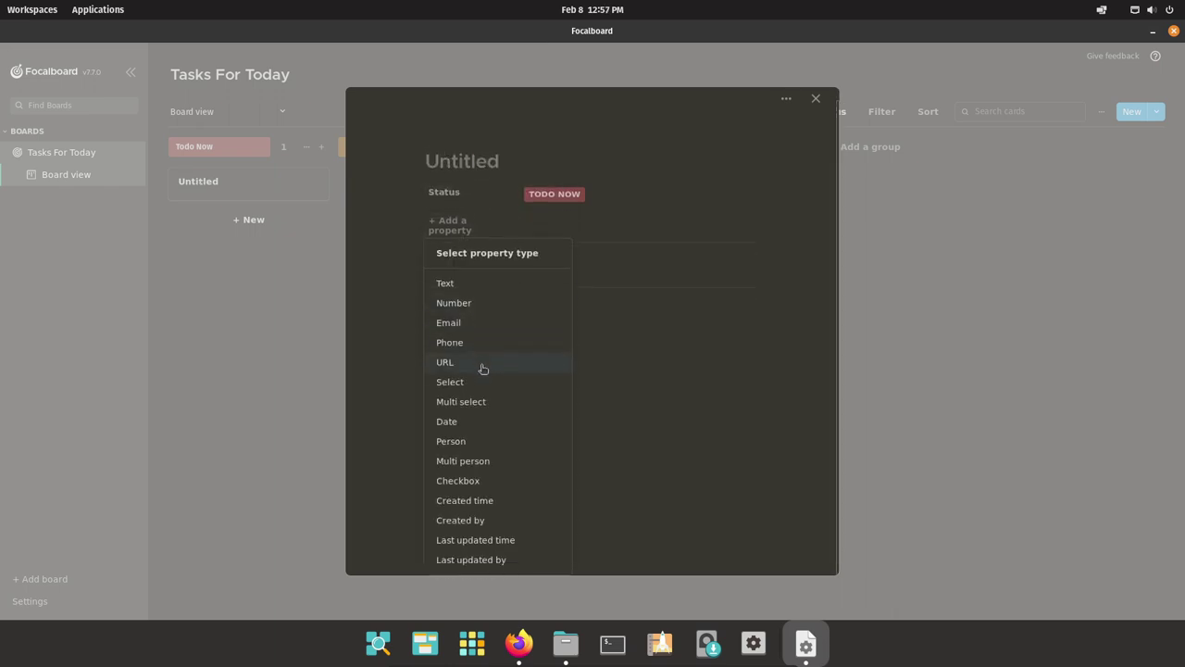
{"action": "scroll", "coordinate": [477, 358], "scroll_direction": "up", "scroll_amount": 1}
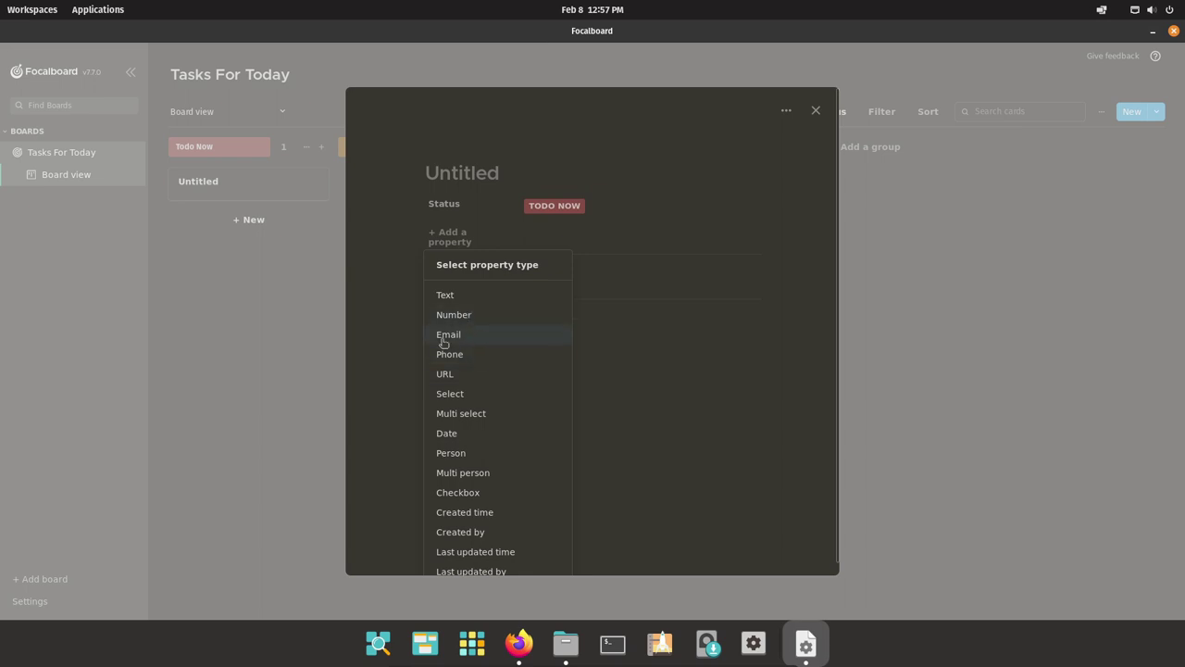
Step: Title the card 'Record video about focalboard'
{"action": "left_click", "coordinate": [448, 179]}
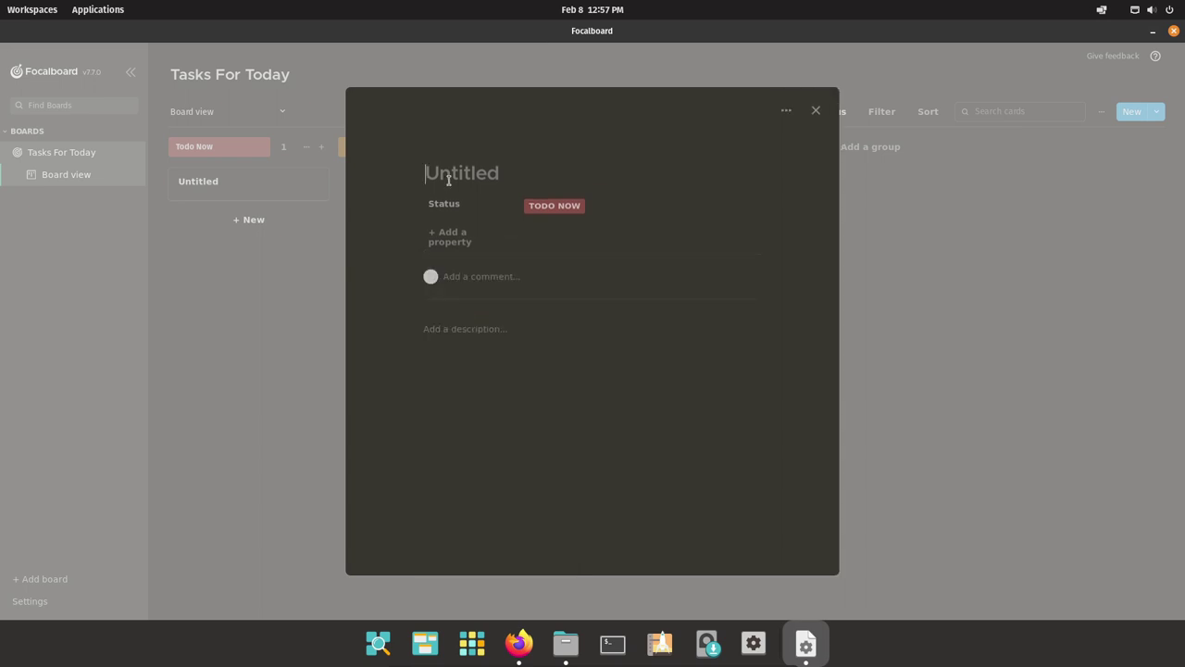
{"action": "type", "text": "Re"}
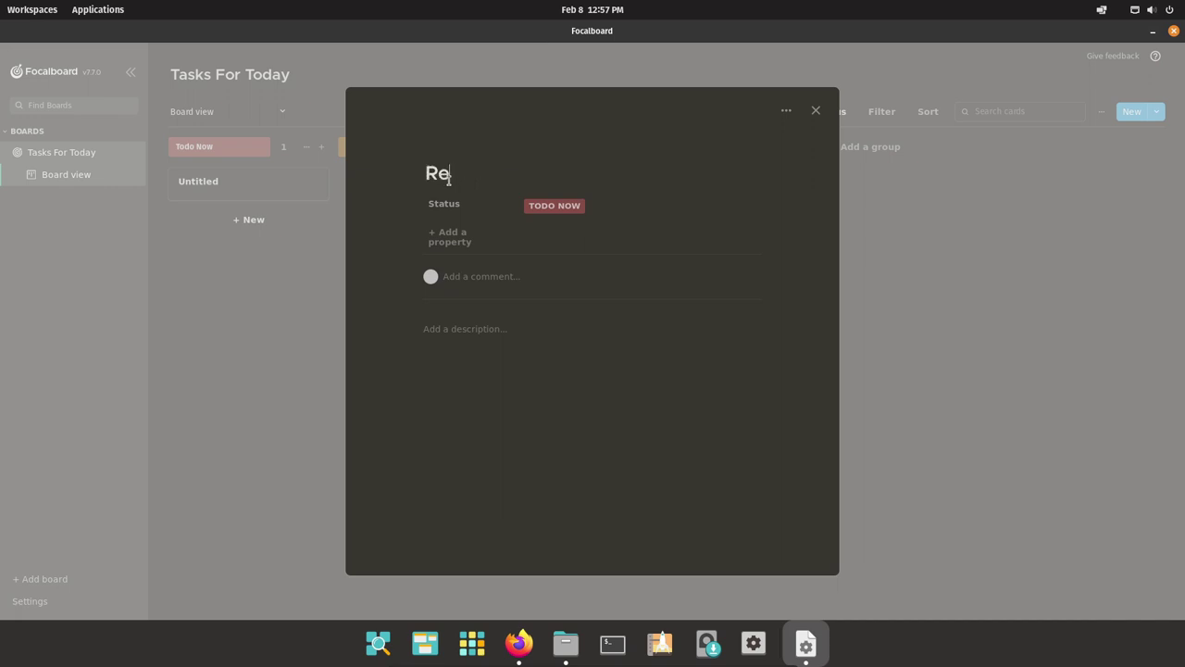
{"action": "type", "text": "about f"}
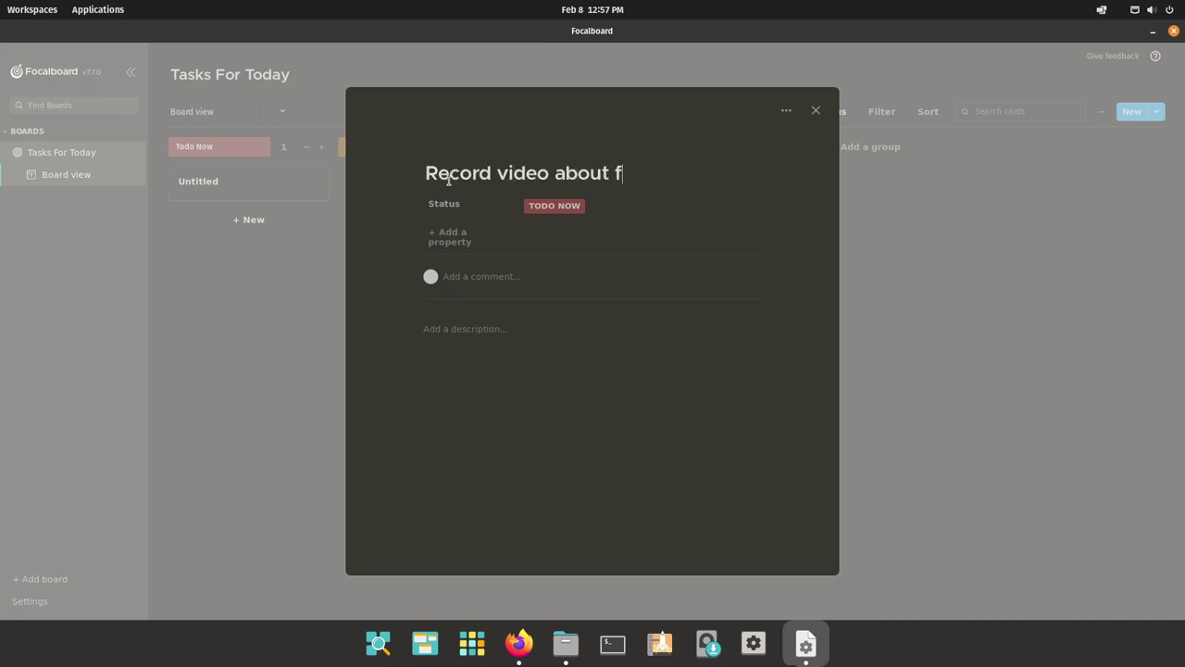
{"action": "type", "text": "ocalboard"}
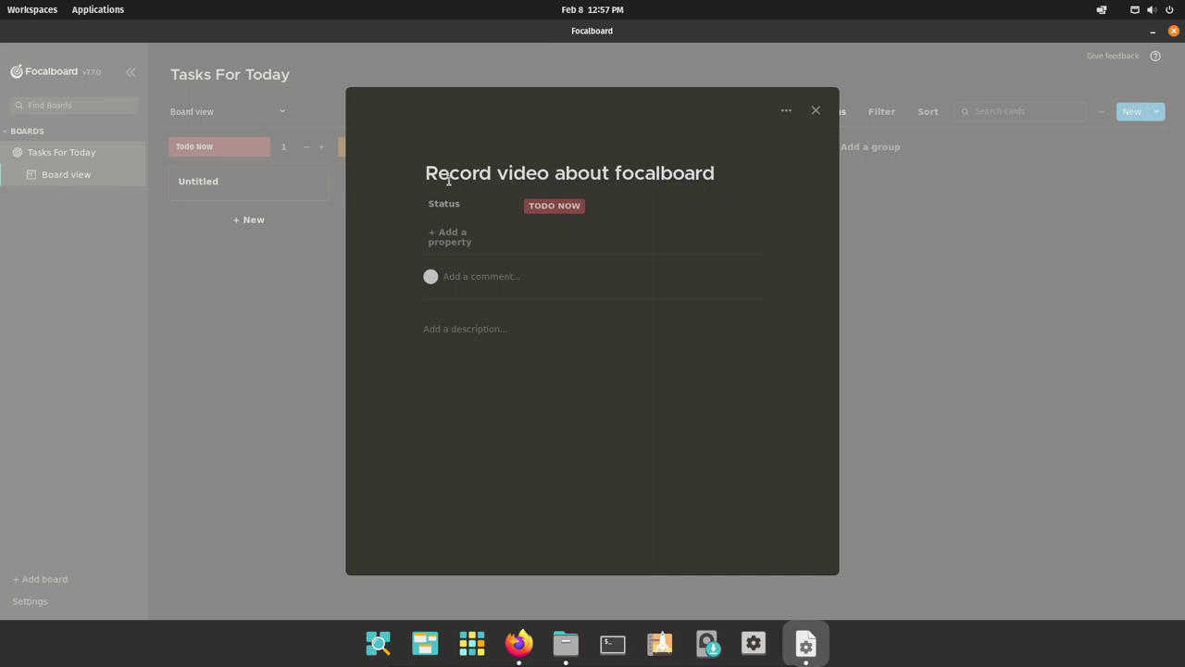
Step: Add a checkbox property named 'Using OBS Studio' and switch it on
{"action": "left_click", "coordinate": [475, 227]}
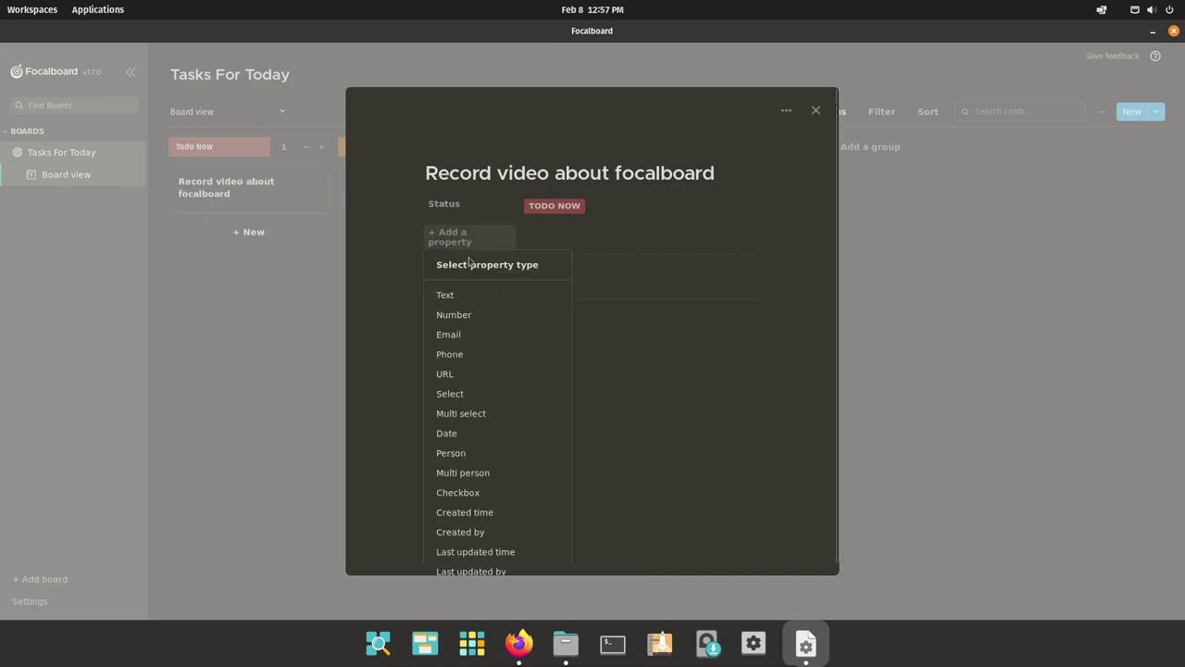
{"action": "left_click", "coordinate": [666, 378]}
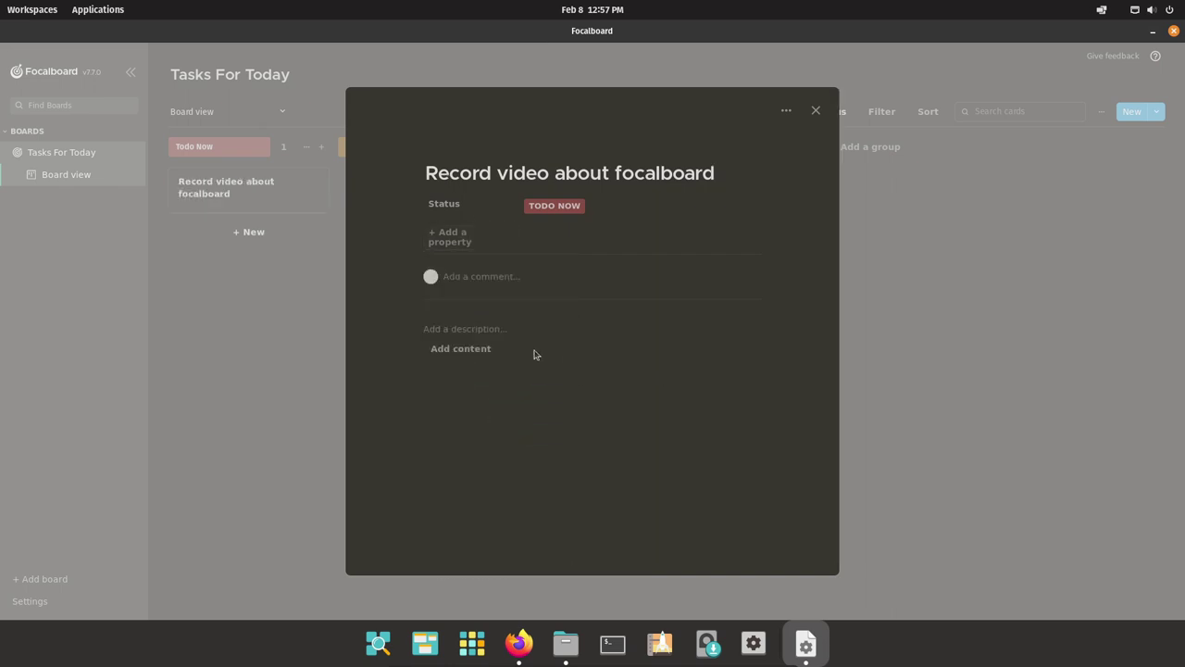
{"action": "left_click", "coordinate": [458, 233]}
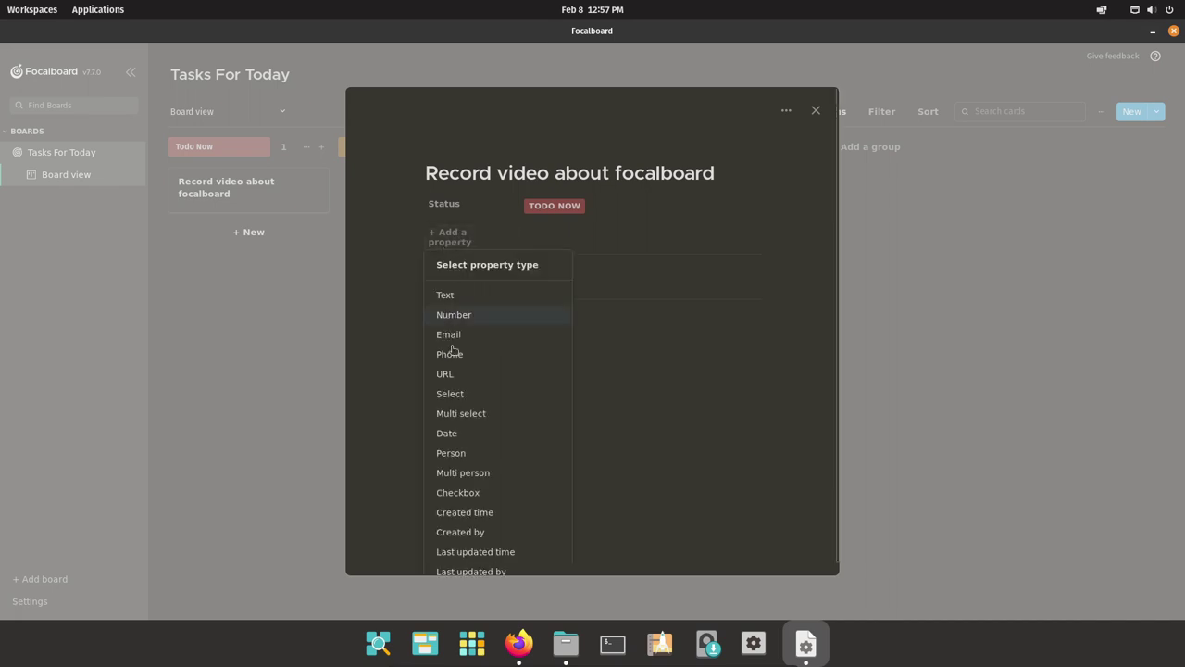
{"action": "left_click", "coordinate": [465, 491]}
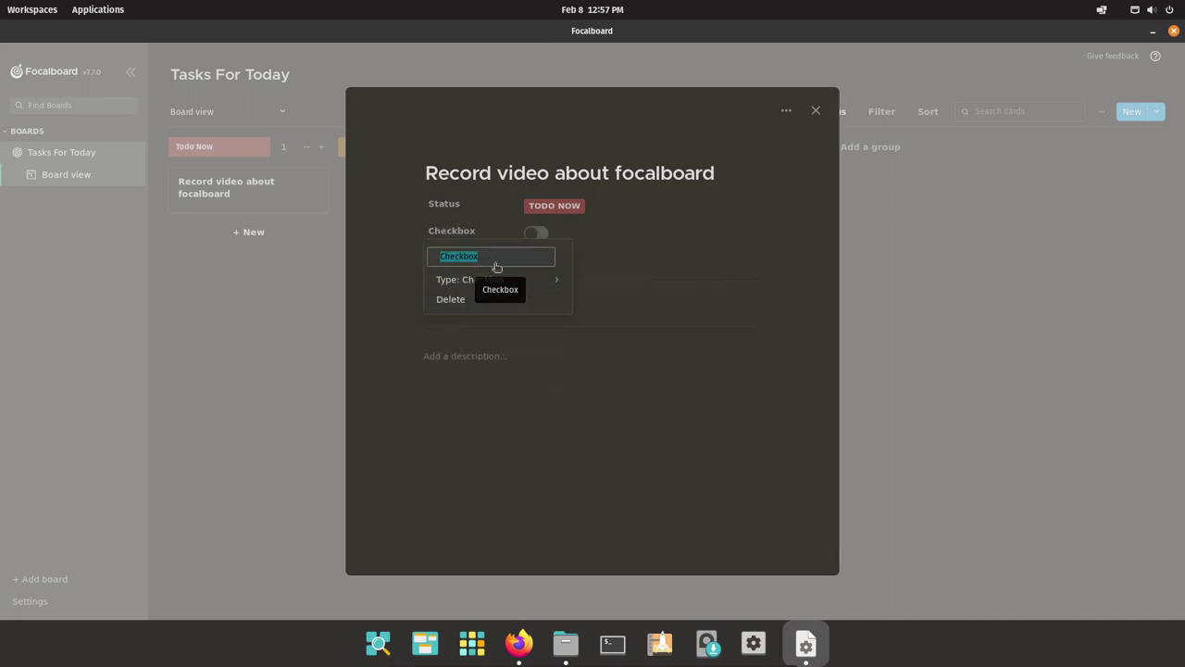
{"action": "type", "text": "Using OBS"}
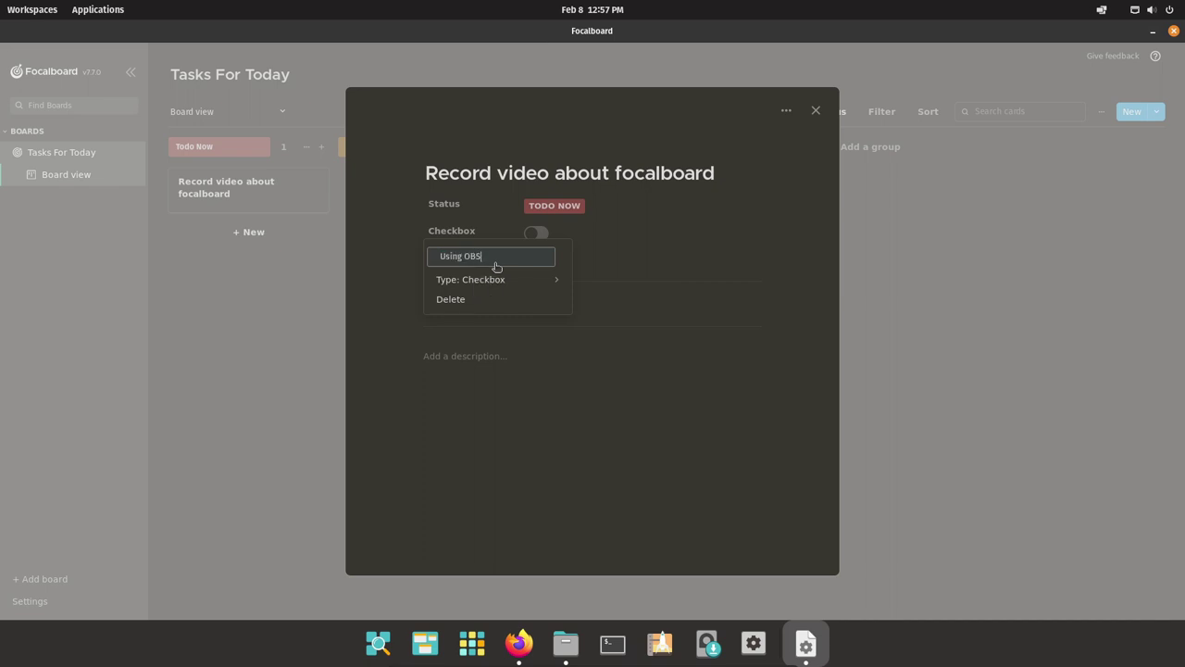
{"action": "type", "text": " Studio"}
{"action": "key", "text": "Return"}
{"action": "left_click", "coordinate": [537, 232]}
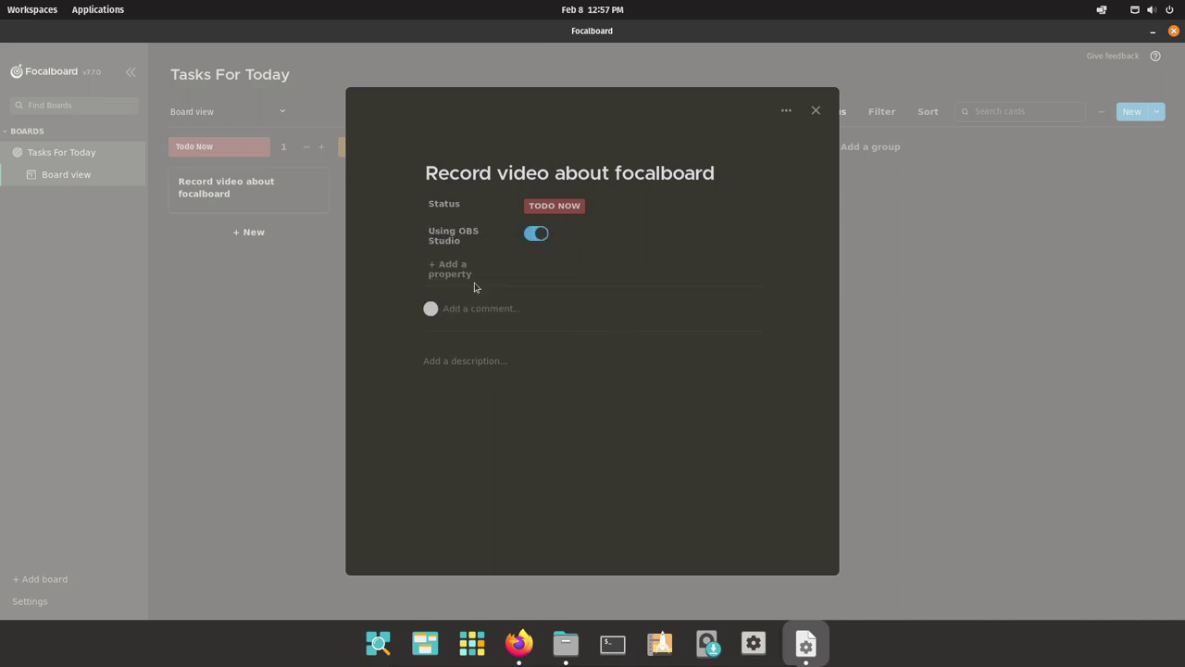
Step: Add an empty Multi select property to the card
{"action": "left_click", "coordinate": [451, 268]}
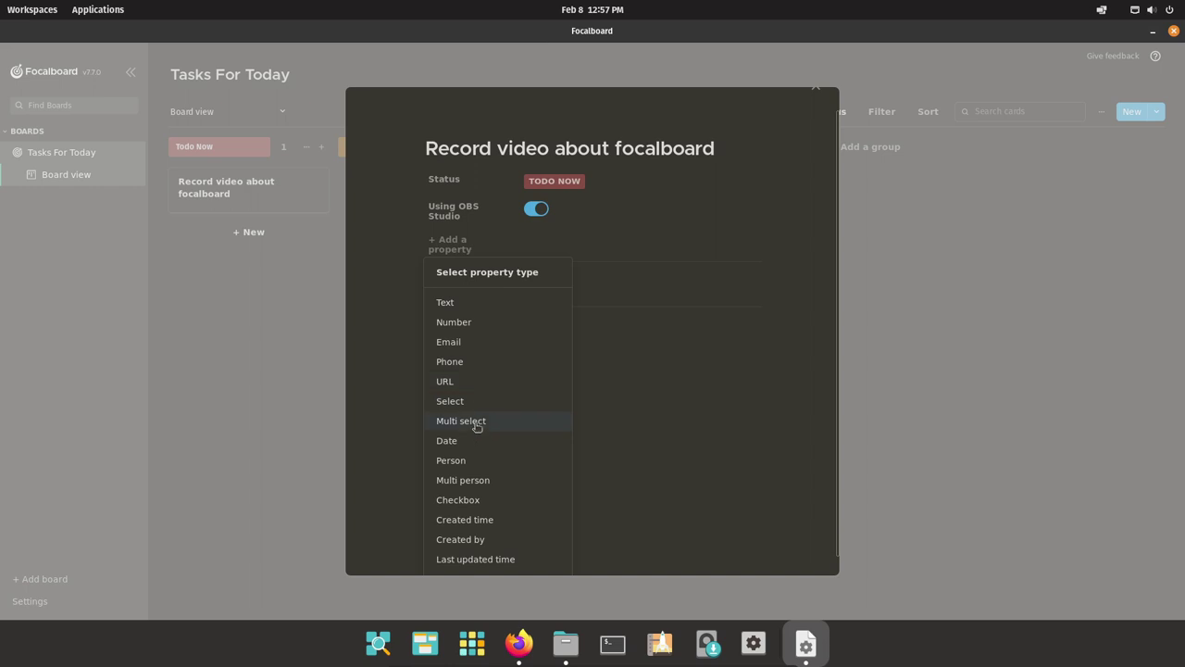
{"action": "left_click", "coordinate": [491, 422]}
{"action": "left_click", "coordinate": [597, 419]}
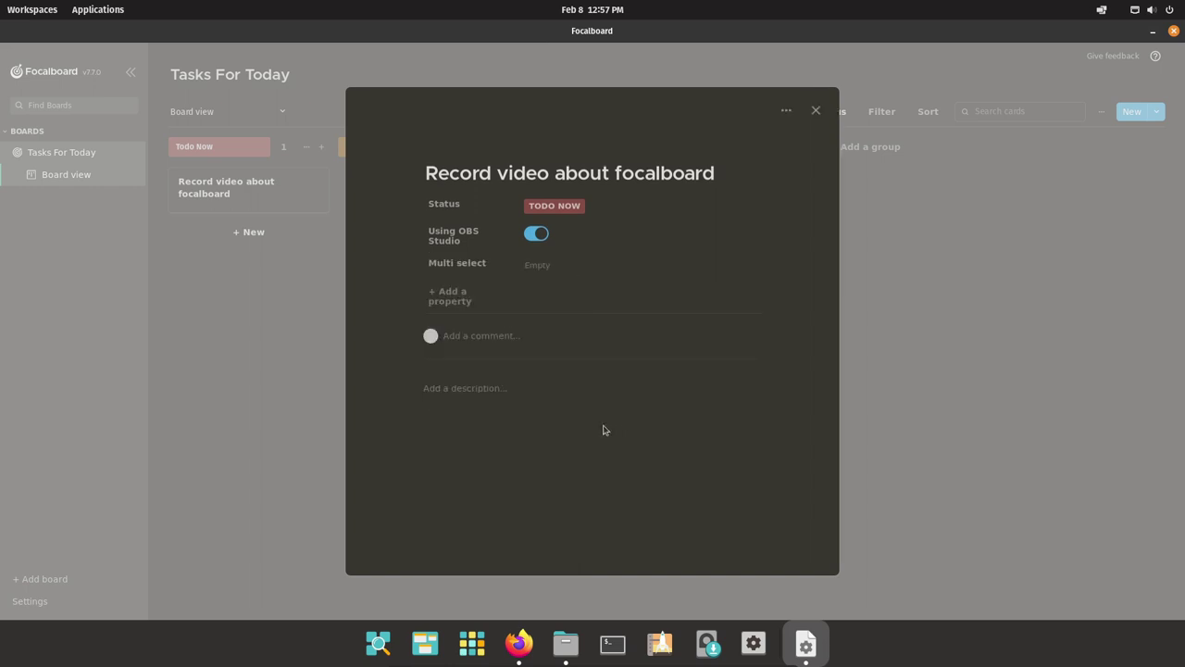
{"action": "left_click", "coordinate": [491, 294]}
{"action": "left_click", "coordinate": [625, 427]}
Step: Write a bulleted description: 'Using obs studio' and 'open source software'
{"action": "left_click", "coordinate": [478, 386]}
{"action": "left_click", "coordinate": [426, 390]}
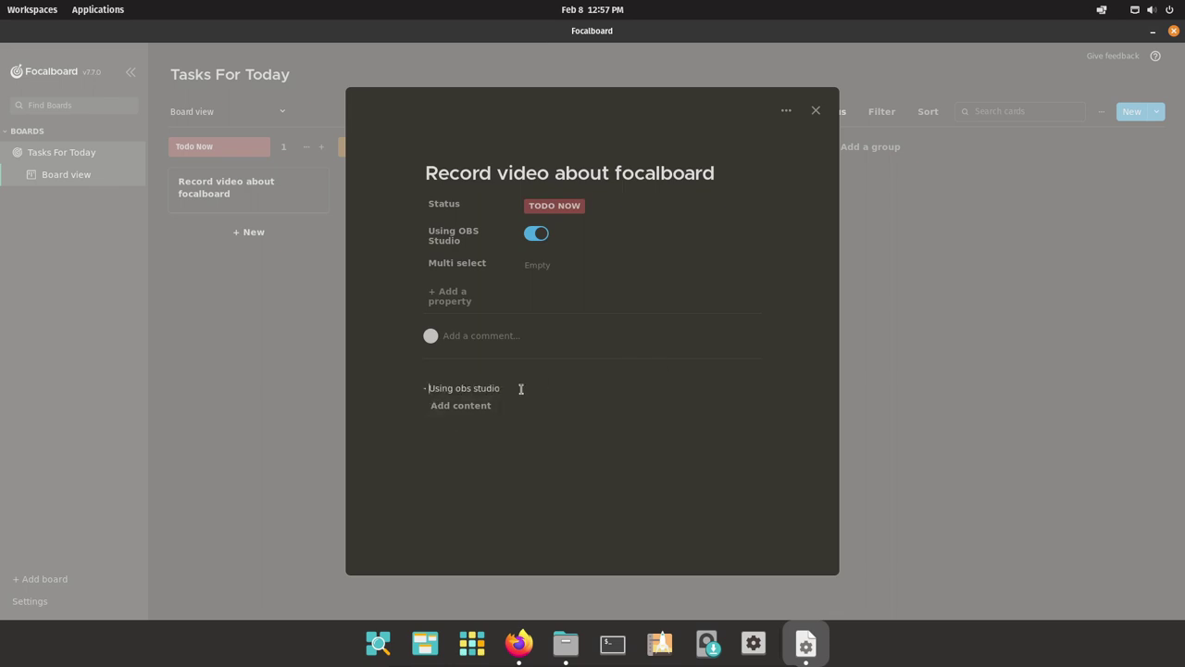
{"action": "key", "text": "Return"}
{"action": "type", "text": "-open source software"}
{"action": "key", "text": "Escape"}
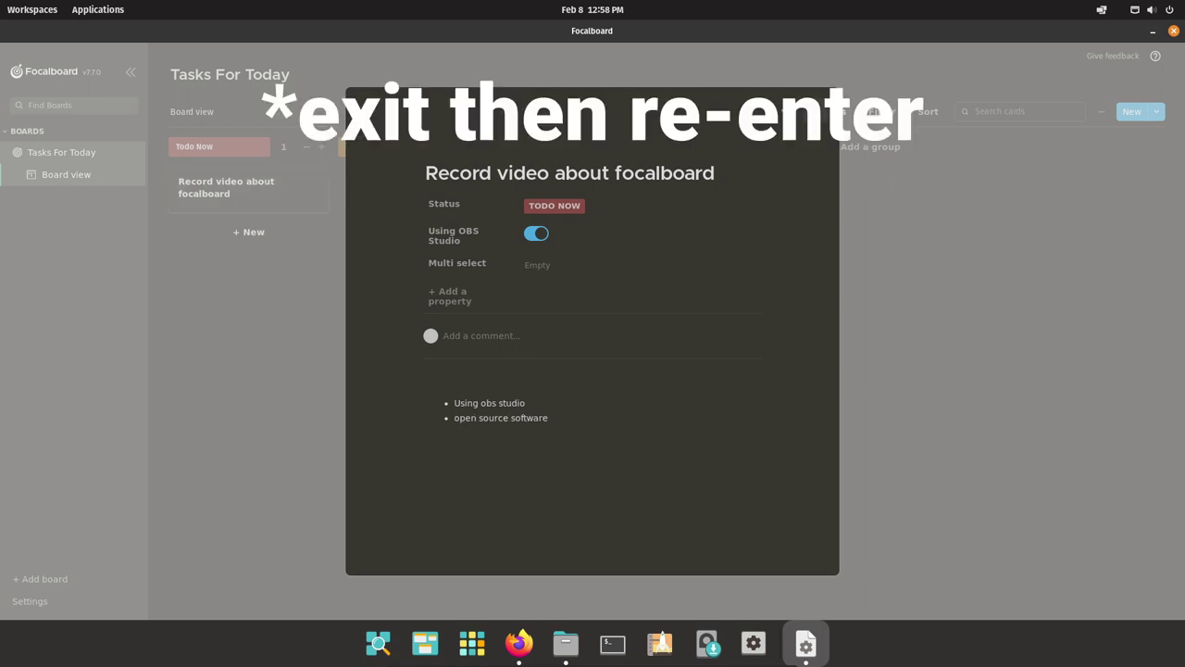
Step: Close the card and try dragging it to another status column
{"action": "left_click", "coordinate": [816, 110]}
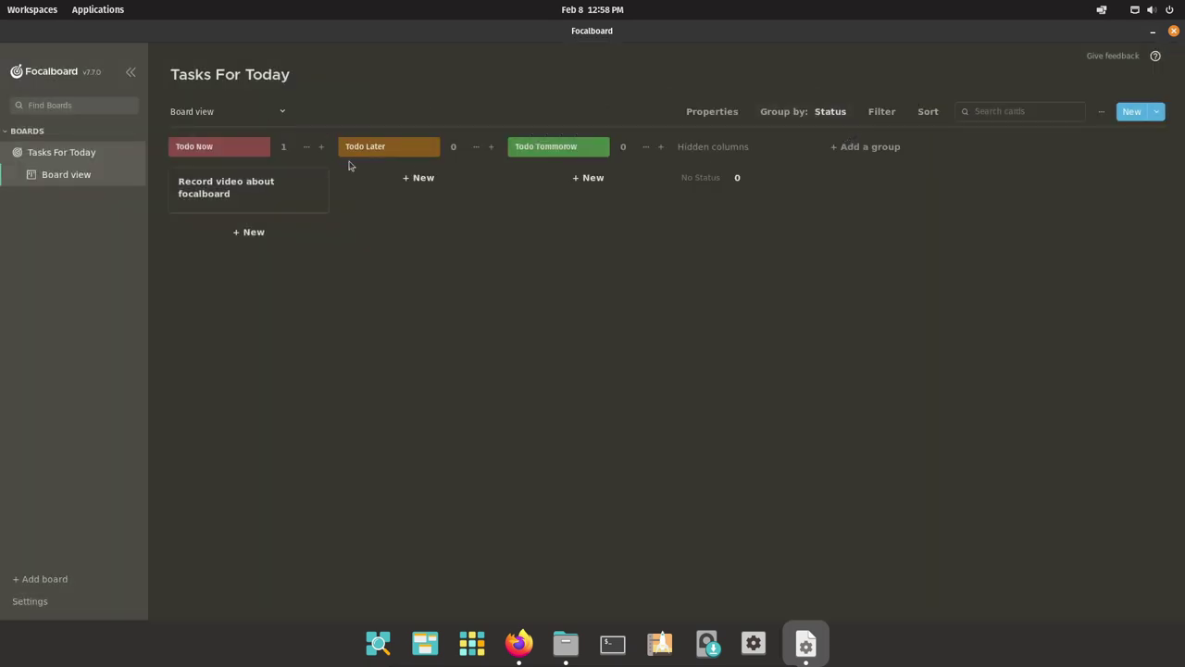
{"action": "left_click_drag", "start_coordinate": [243, 178], "coordinate": [303, 307]}
{"action": "left_click", "coordinate": [269, 190]}
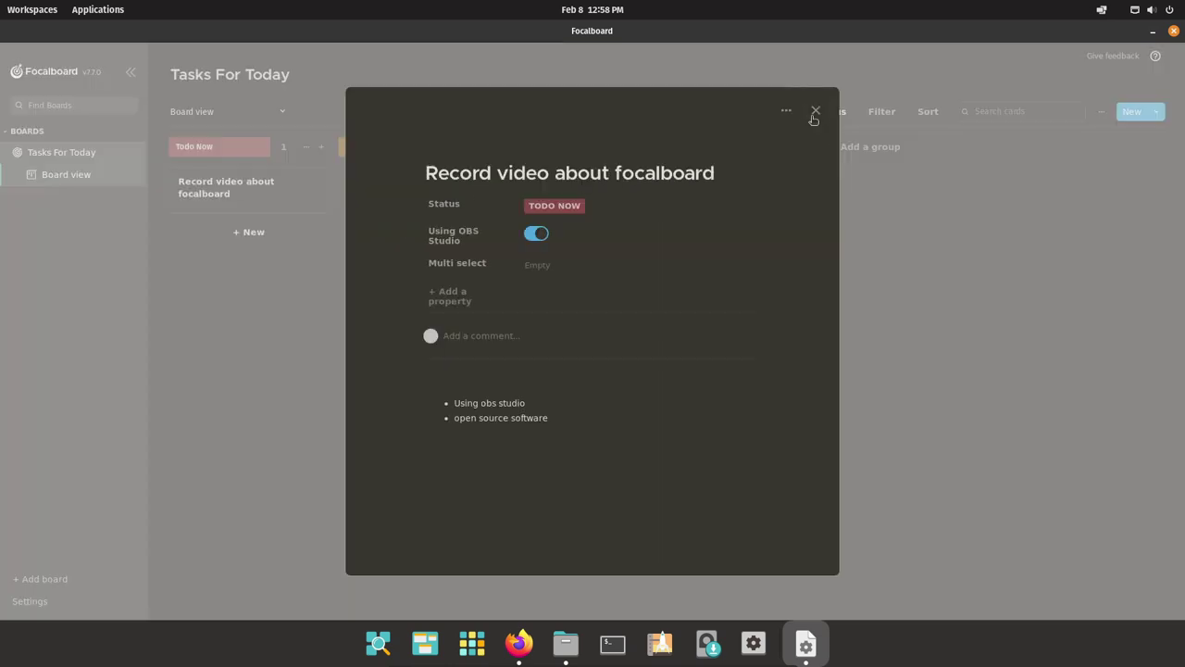
{"action": "left_click", "coordinate": [812, 113]}
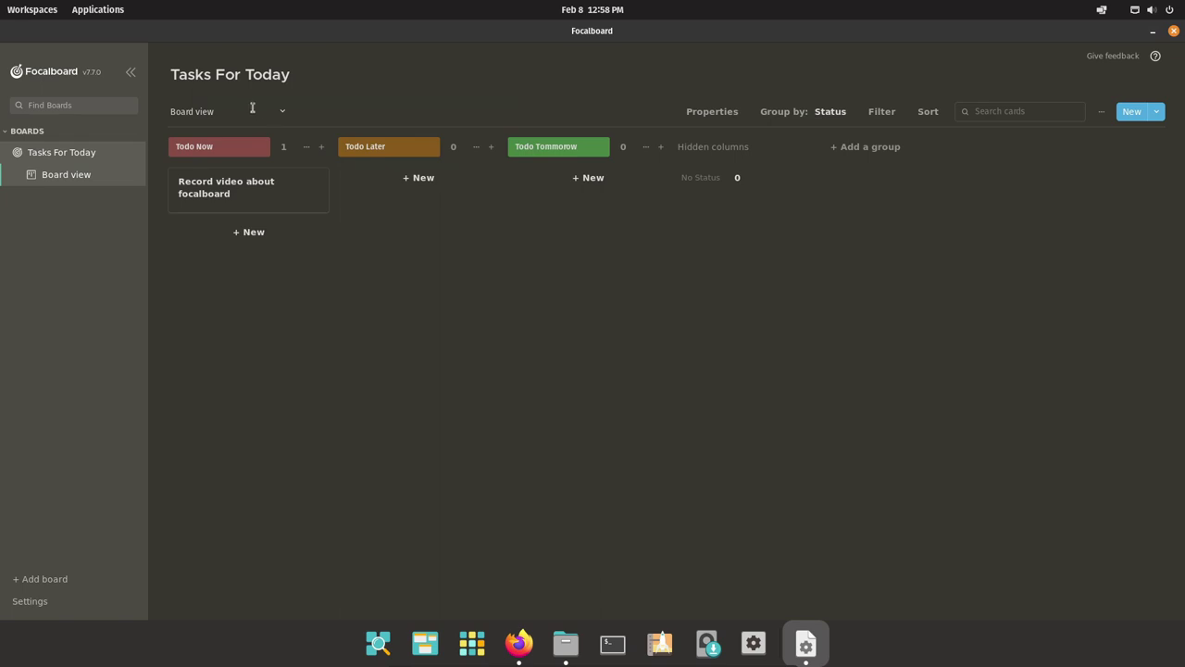
Step: Add a Calendar view to the board, showing the card on February 8
{"action": "left_click", "coordinate": [283, 112]}
{"action": "mouse_move", "coordinate": [366, 116]}
{"action": "left_click", "coordinate": [511, 177]}
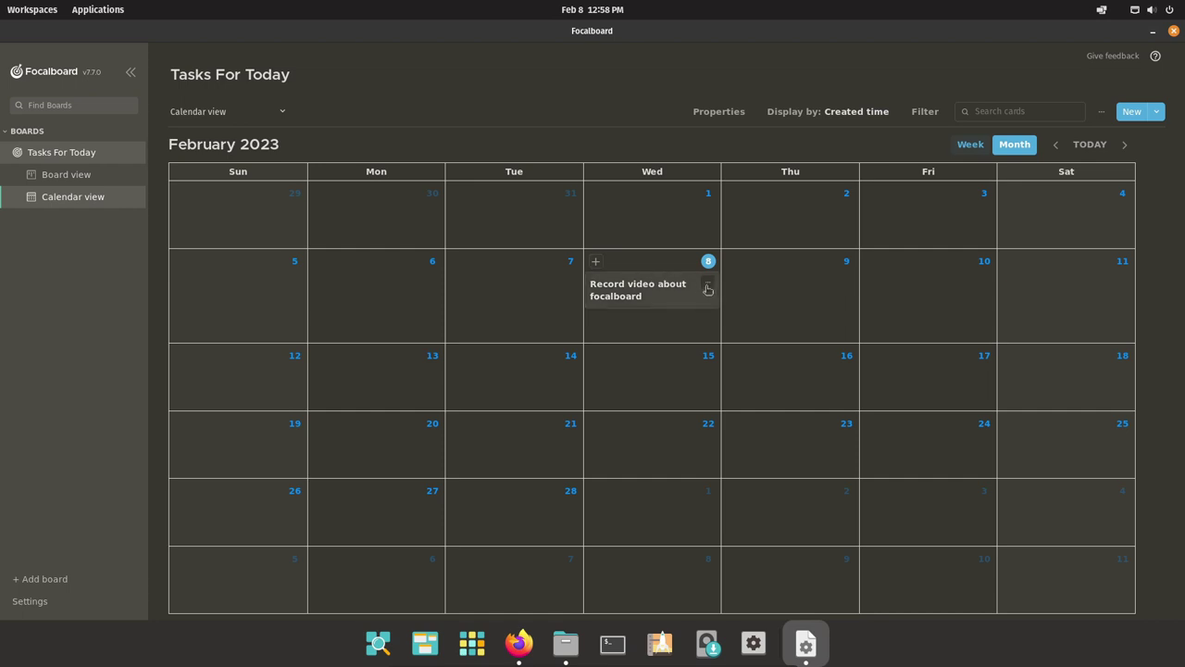
Step: Give the 'Record video about focalboard' card a new, still-empty Date property
{"action": "left_click", "coordinate": [707, 290]}
{"action": "left_click", "coordinate": [629, 273]}
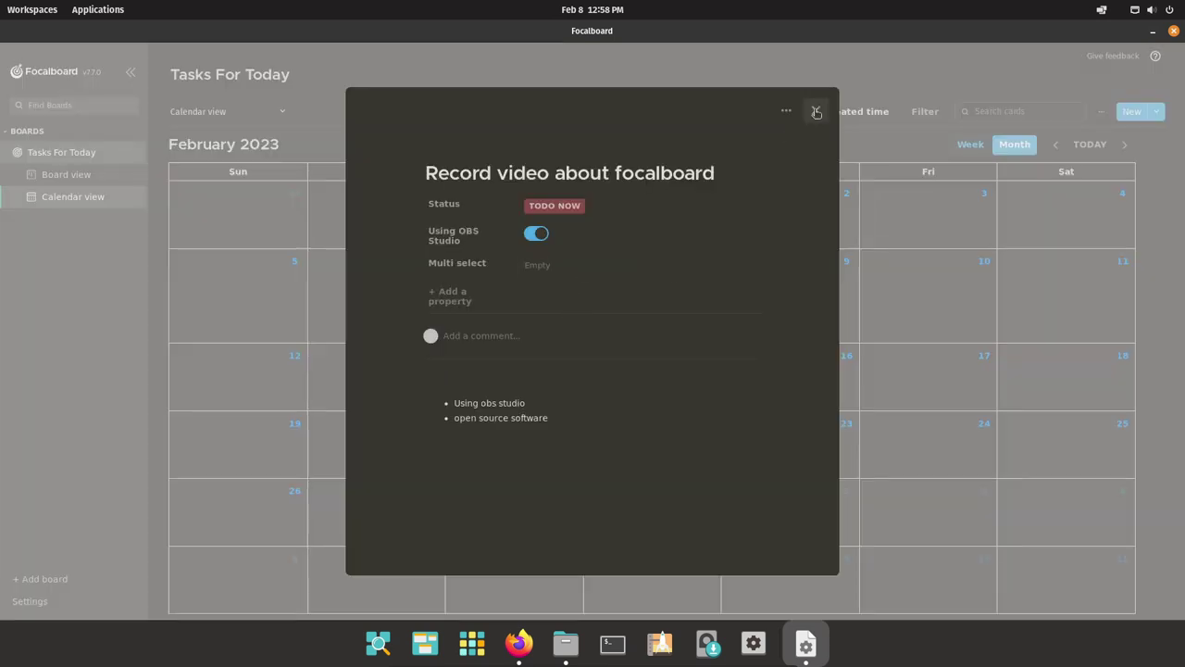
{"action": "left_click", "coordinate": [816, 110]}
{"action": "left_click", "coordinate": [654, 293]}
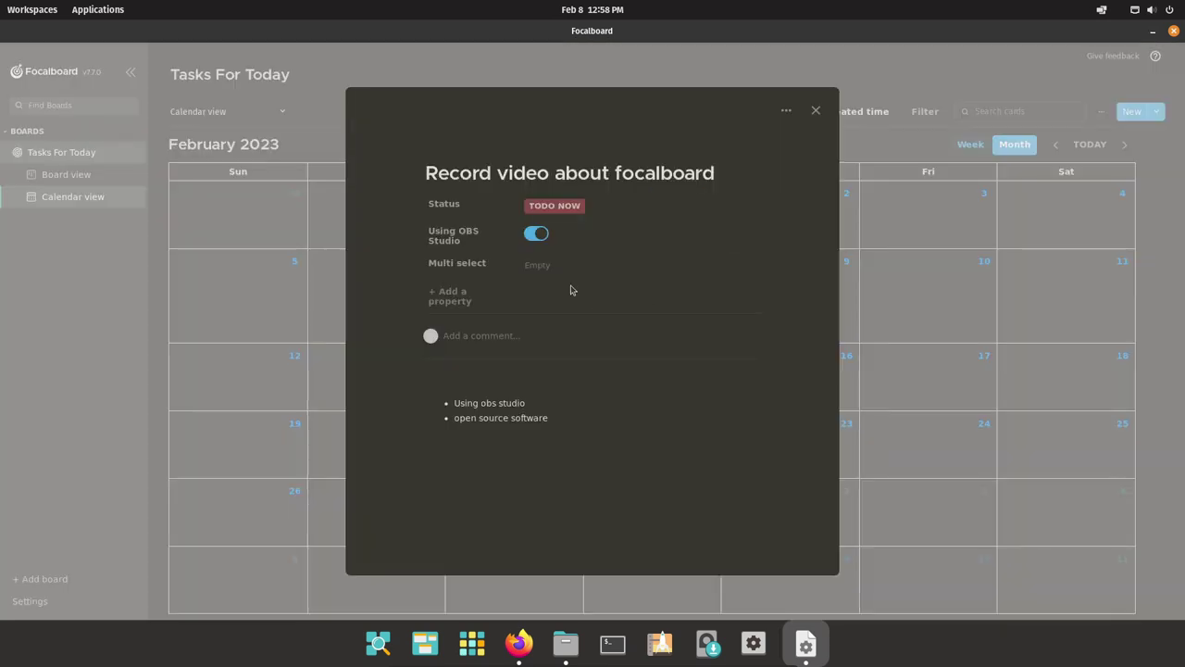
{"action": "left_click", "coordinate": [816, 110]}
{"action": "left_click", "coordinate": [640, 307]}
{"action": "left_click", "coordinate": [451, 296]}
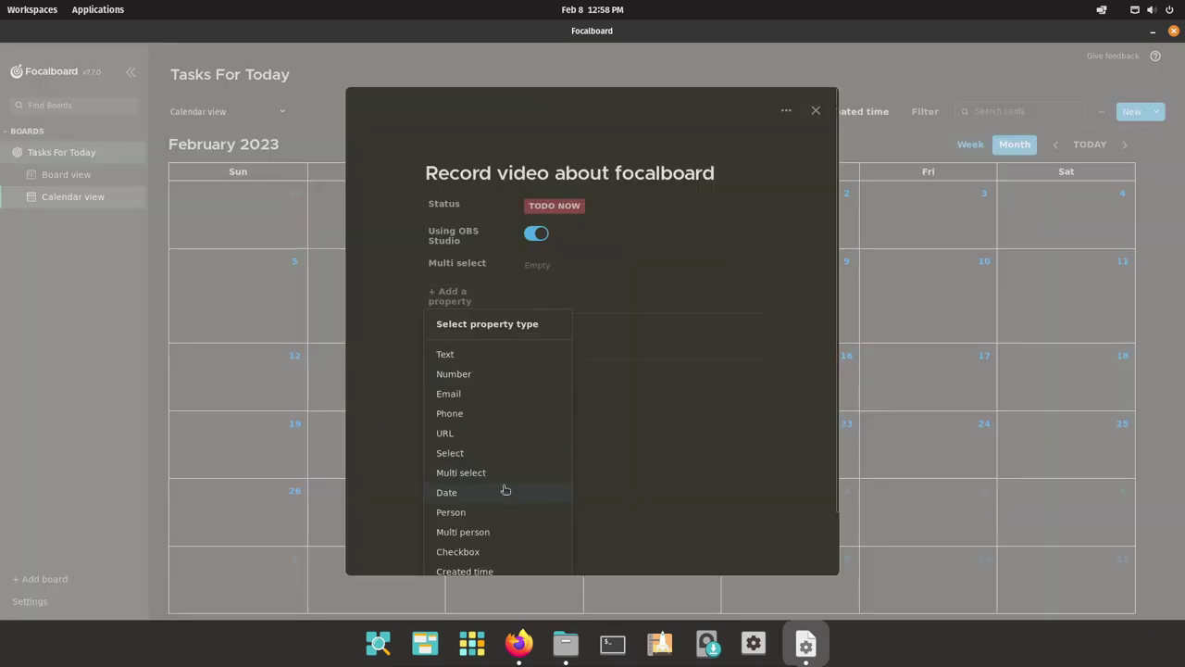
{"action": "left_click", "coordinate": [505, 490]}
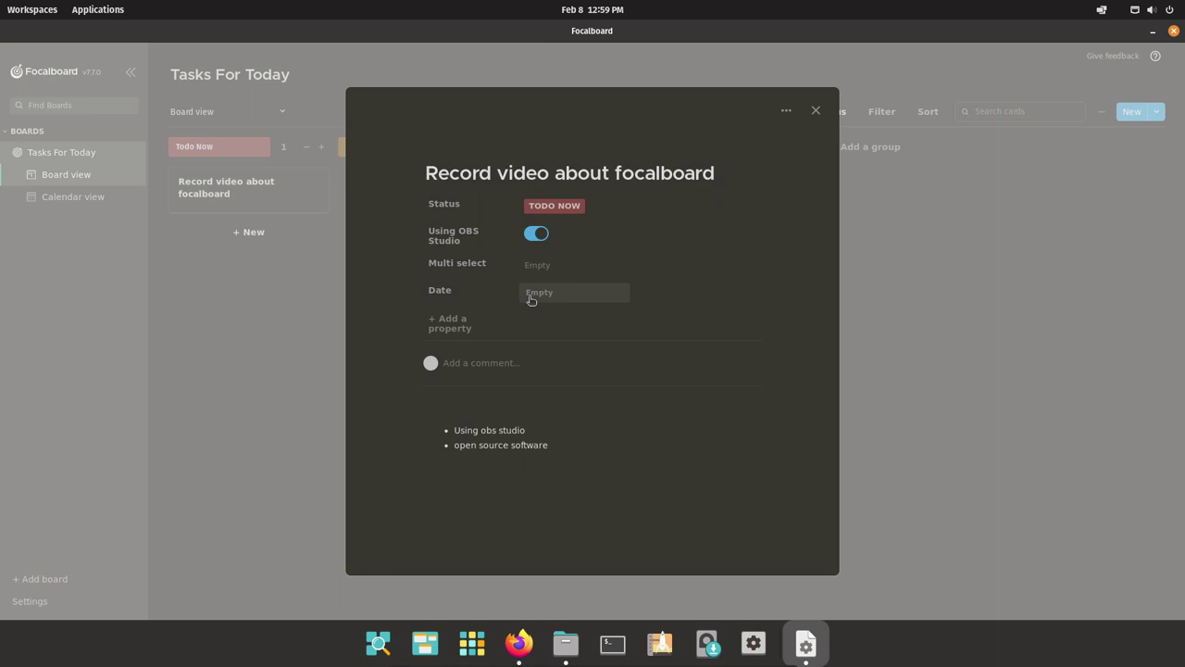
Step: Set the card's Date to February 28 and check it in the Calendar view
{"action": "left_click", "coordinate": [530, 299]}
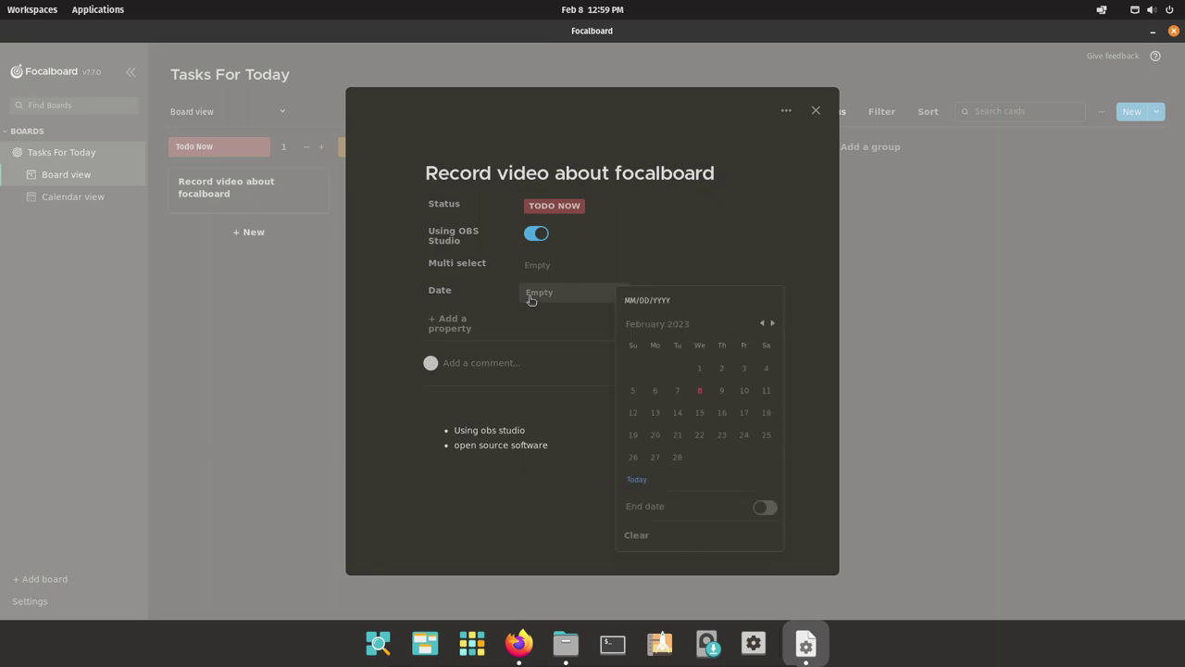
{"action": "left_click", "coordinate": [471, 296]}
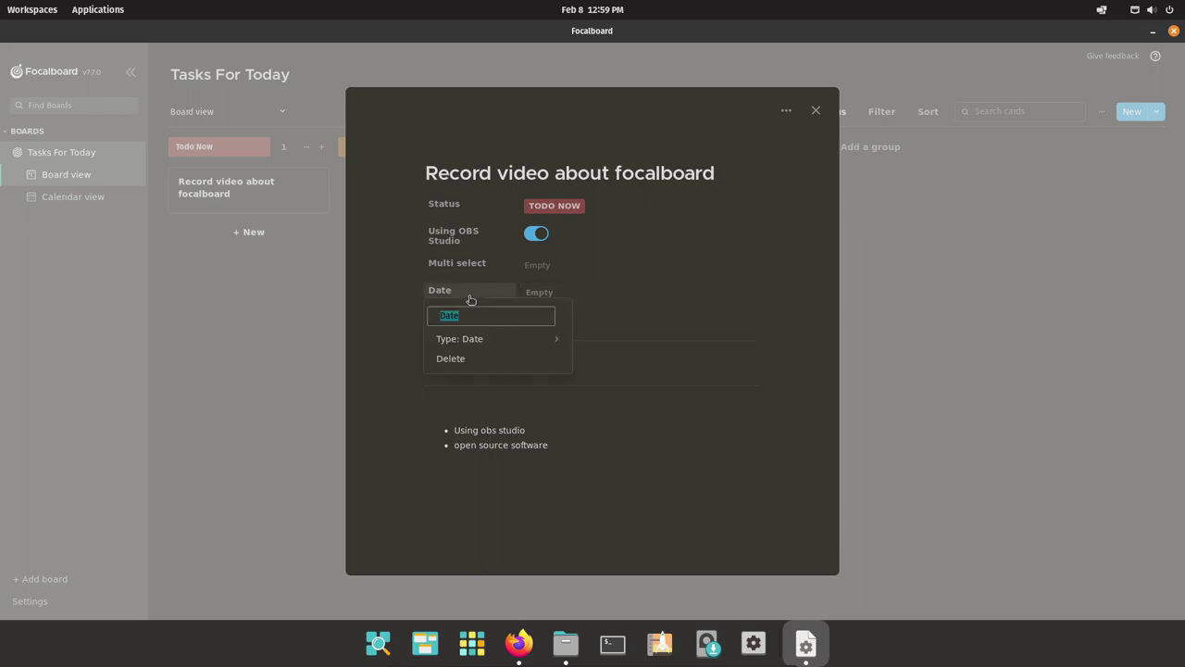
{"action": "left_click", "coordinate": [601, 295]}
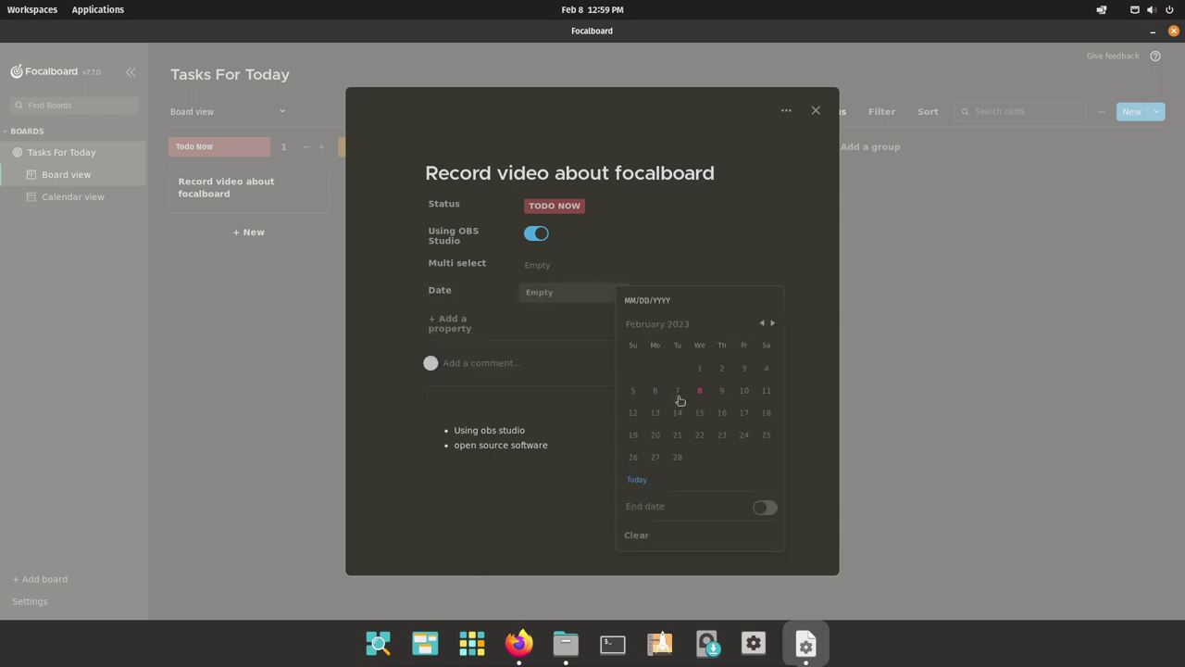
{"action": "left_click", "coordinate": [724, 390]}
{"action": "left_click", "coordinate": [684, 460]}
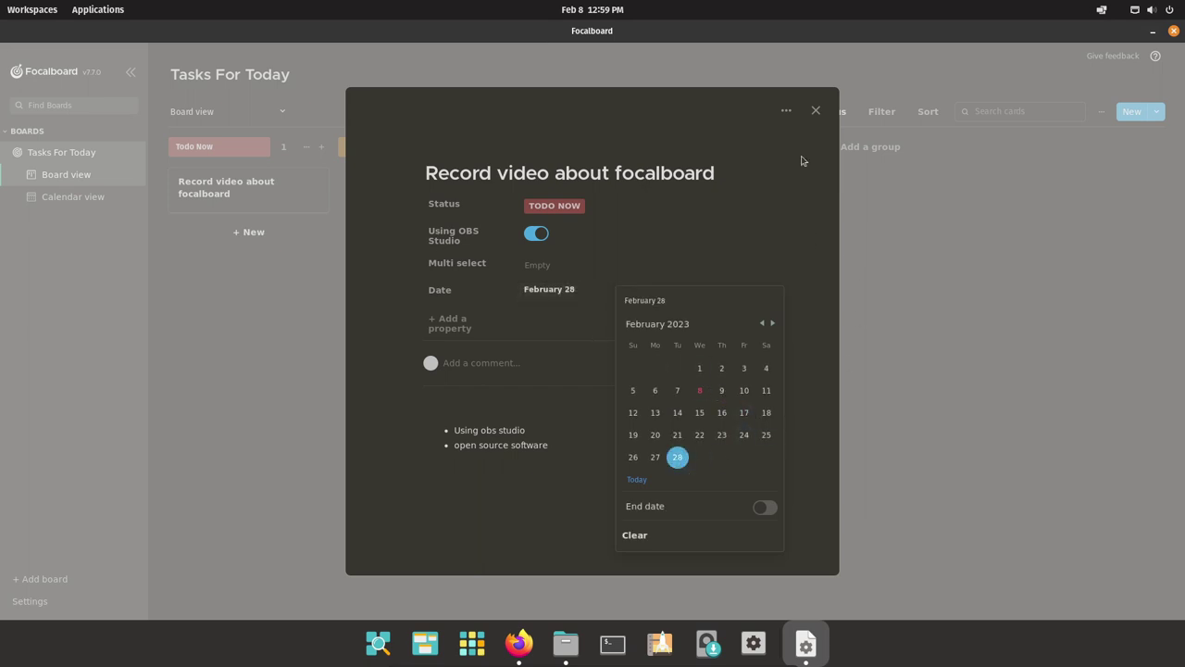
{"action": "left_click", "coordinate": [816, 110]}
{"action": "left_click", "coordinate": [74, 197]}
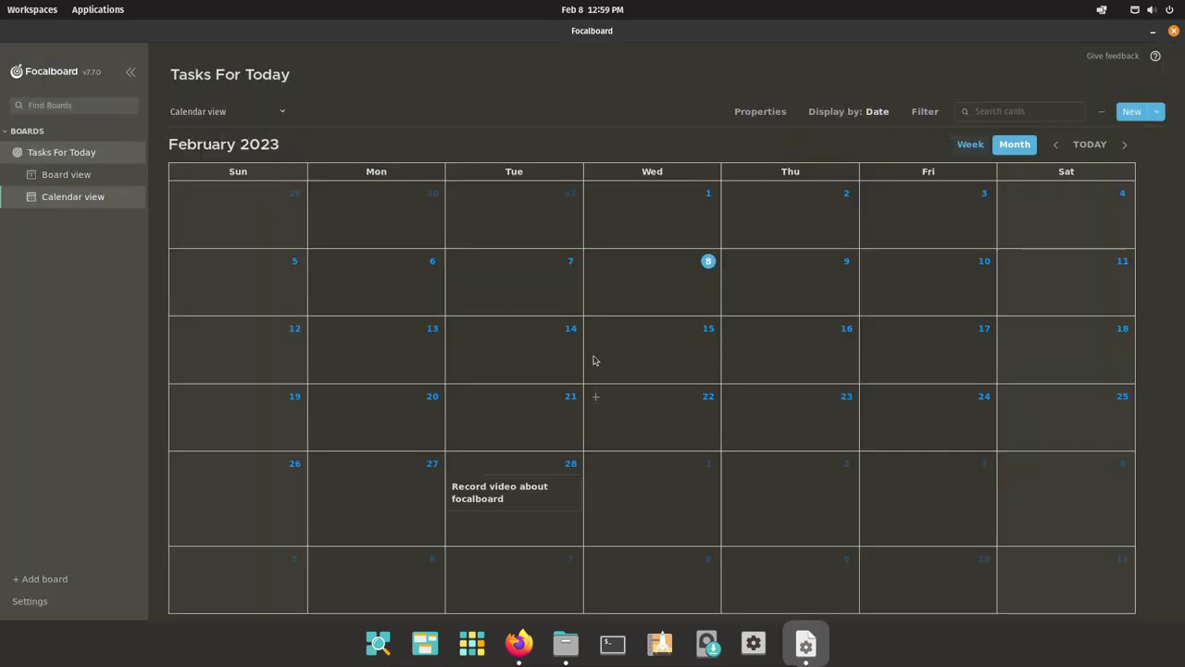
Step: Drag the task onto Monday, February 20 in the calendar, then go back to Board view
{"action": "left_click_drag", "start_coordinate": [488, 508], "coordinate": [398, 424]}
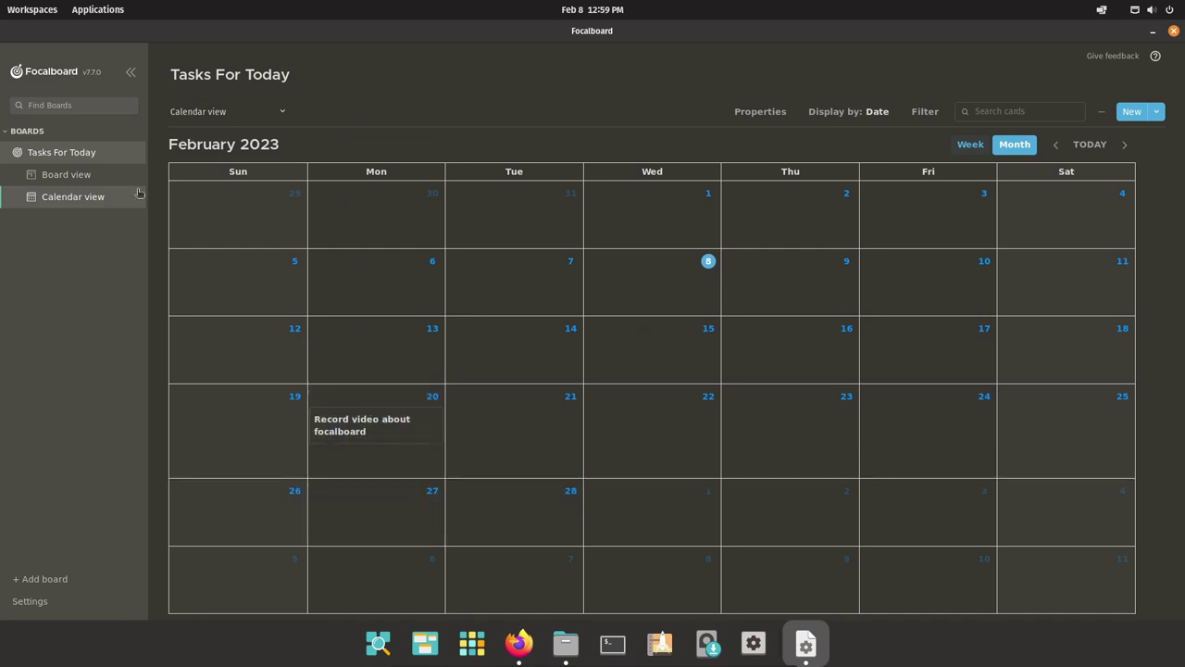
{"action": "left_click", "coordinate": [411, 424]}
{"action": "left_click", "coordinate": [816, 111]}
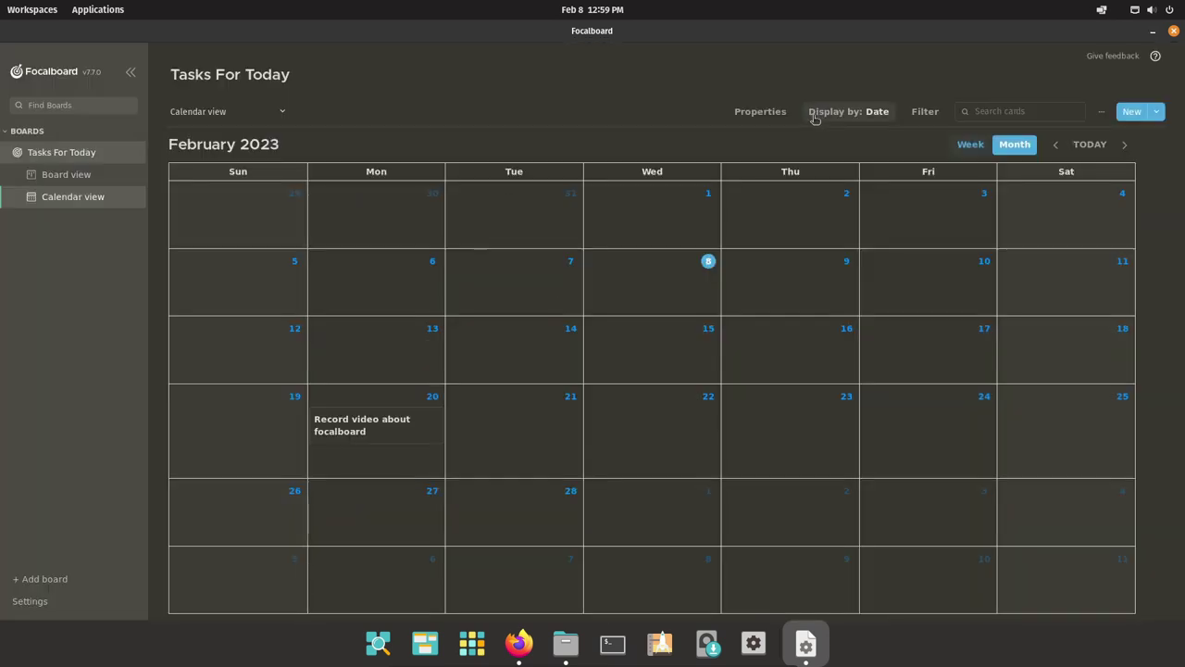
{"action": "left_click", "coordinate": [66, 173]}
Step: Add a Table view to the Tasks For Today board
{"action": "left_click", "coordinate": [282, 112]}
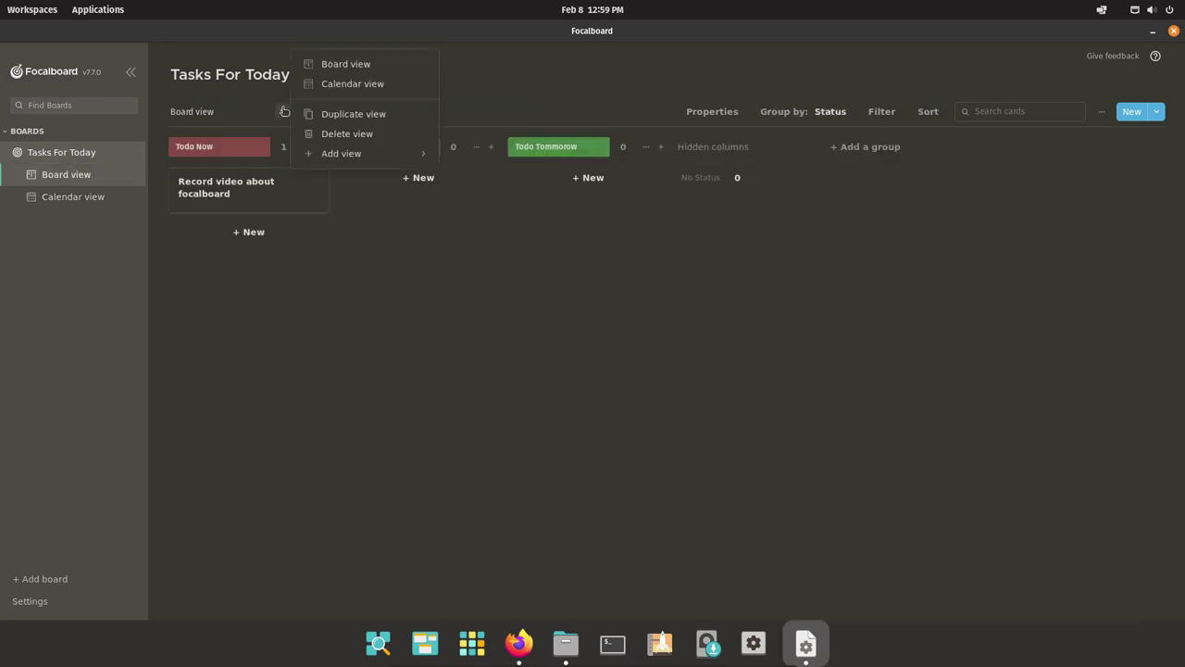
{"action": "mouse_move", "coordinate": [328, 154]}
{"action": "left_click", "coordinate": [479, 176]}
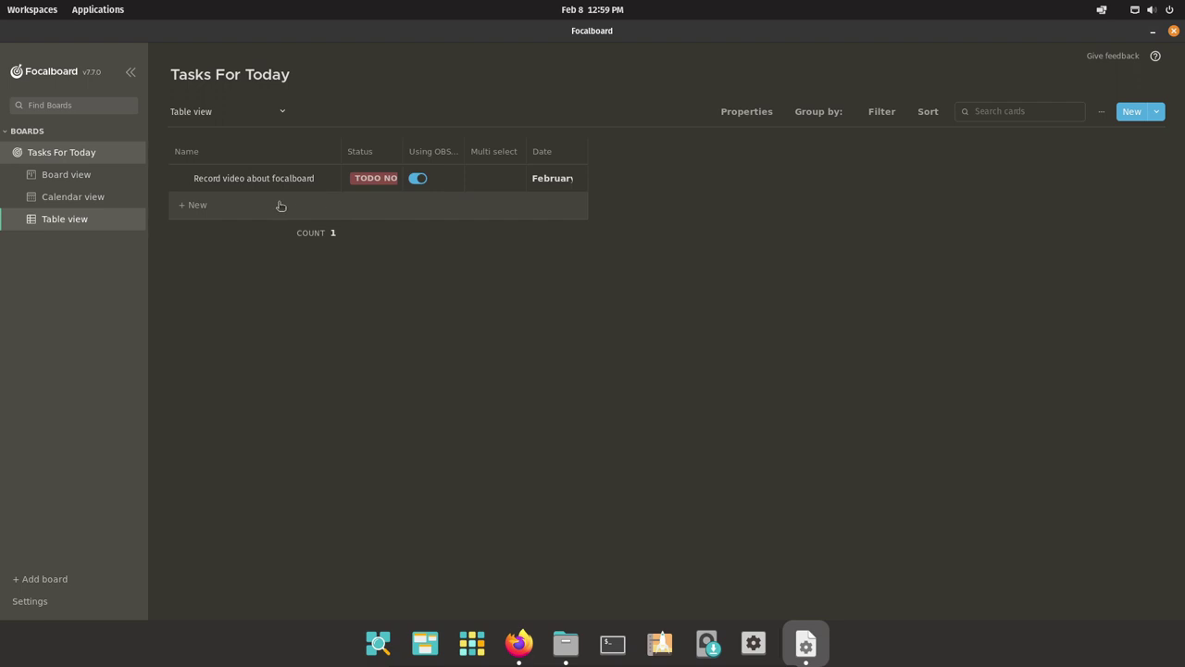
Step: Add a Gallery view to the board, then return to Board view
{"action": "left_click", "coordinate": [282, 111]}
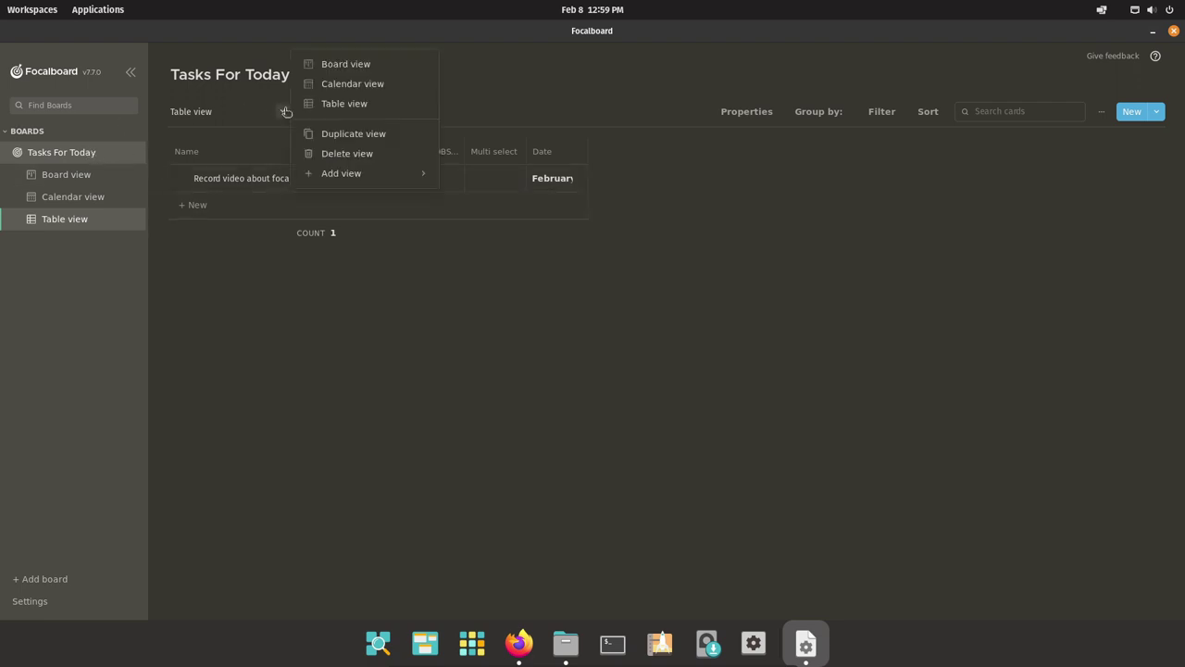
{"action": "mouse_move", "coordinate": [383, 176]}
{"action": "left_click", "coordinate": [503, 218]}
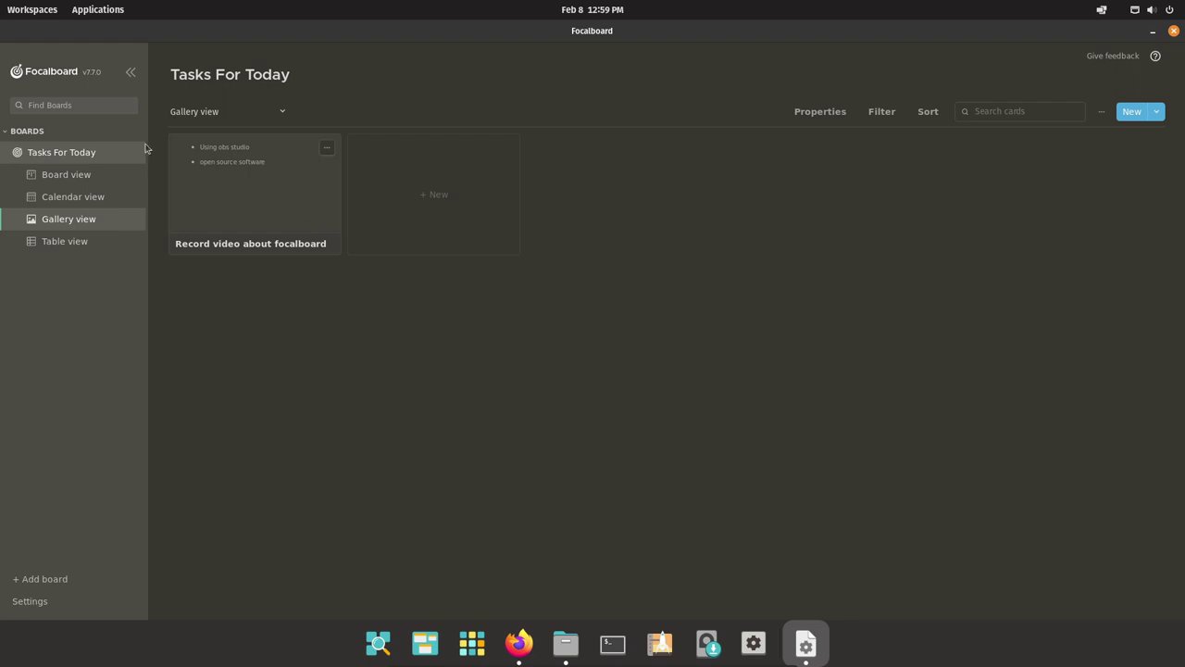
{"action": "left_click", "coordinate": [80, 173]}
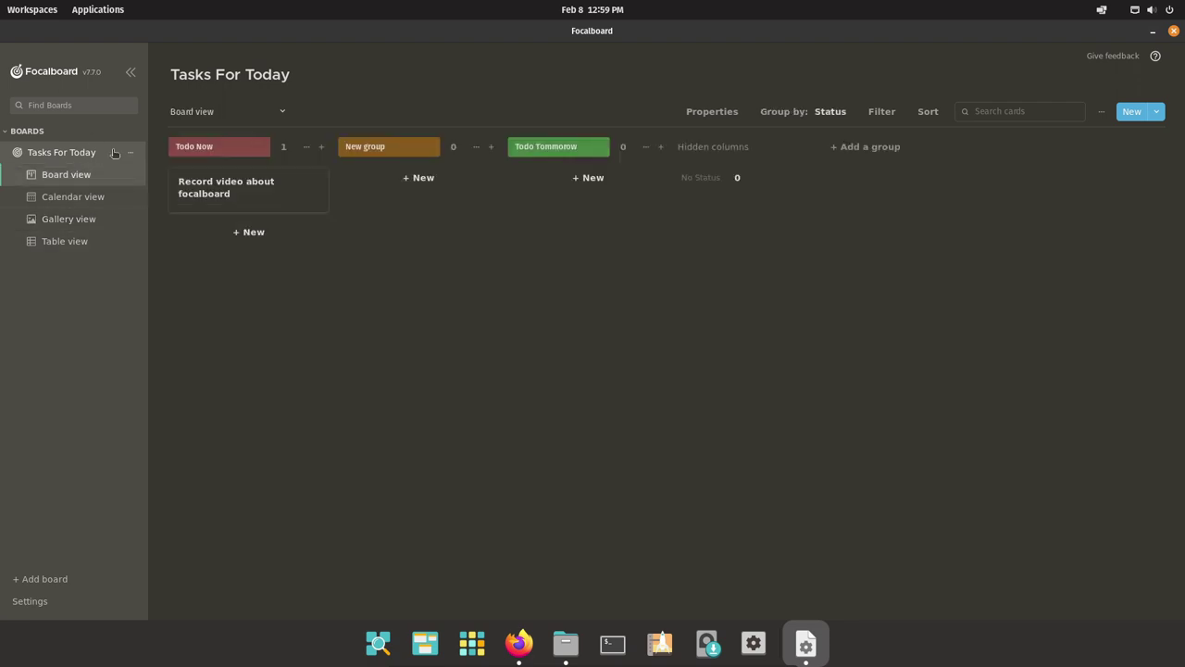